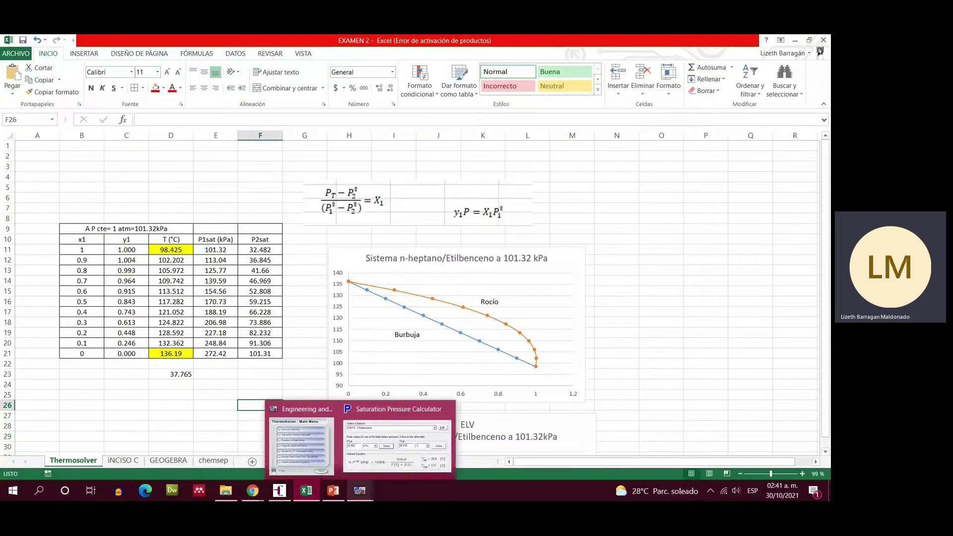
# - In ThermoSolver's Saturation Pressure Calculator, keep C8H10 - Ethylbenzene as species and solve its saturation temperature at 101.32 kPa
pyautogui.click(357, 445)
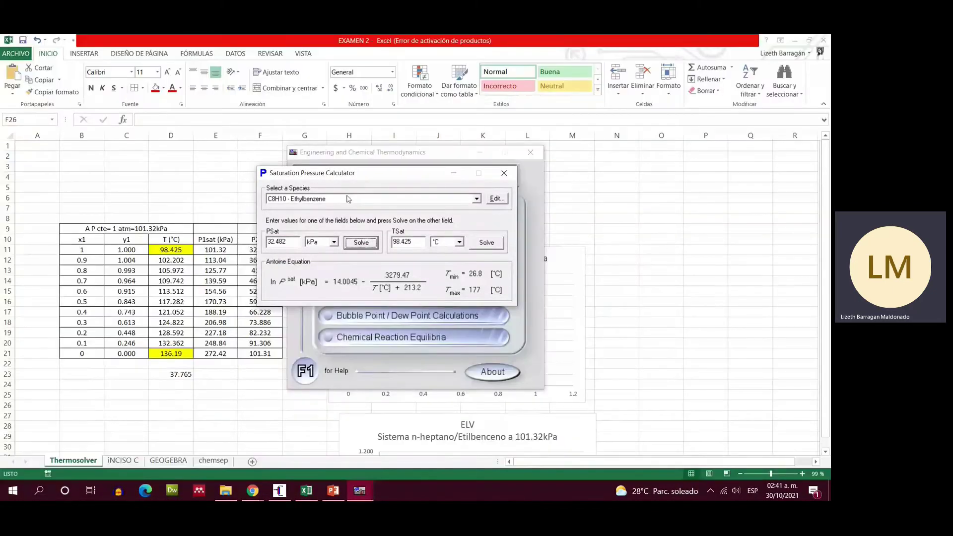
pyautogui.click(341, 199)
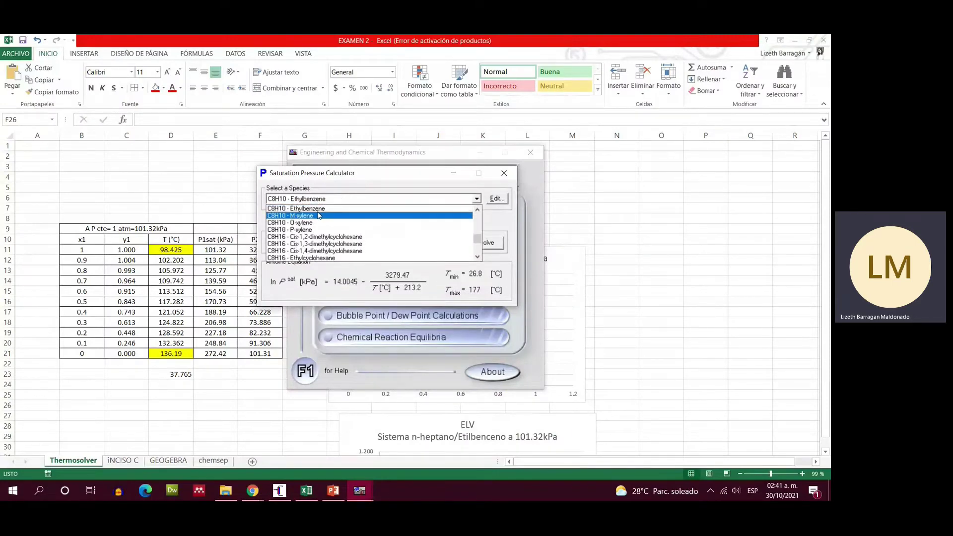
pyautogui.click(325, 200)
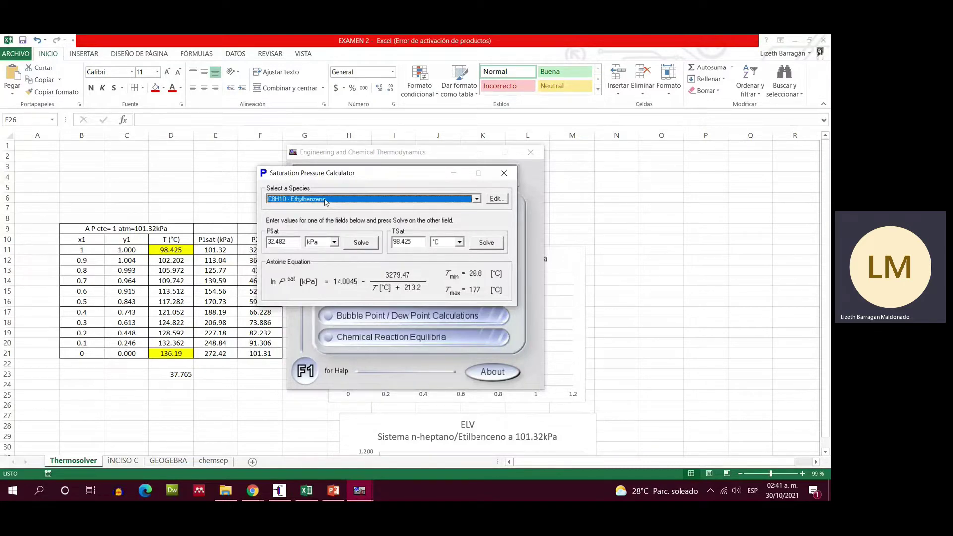
pyautogui.doubleClick(293, 242)
pyautogui.press('BackSpace')
pyautogui.write('1010')
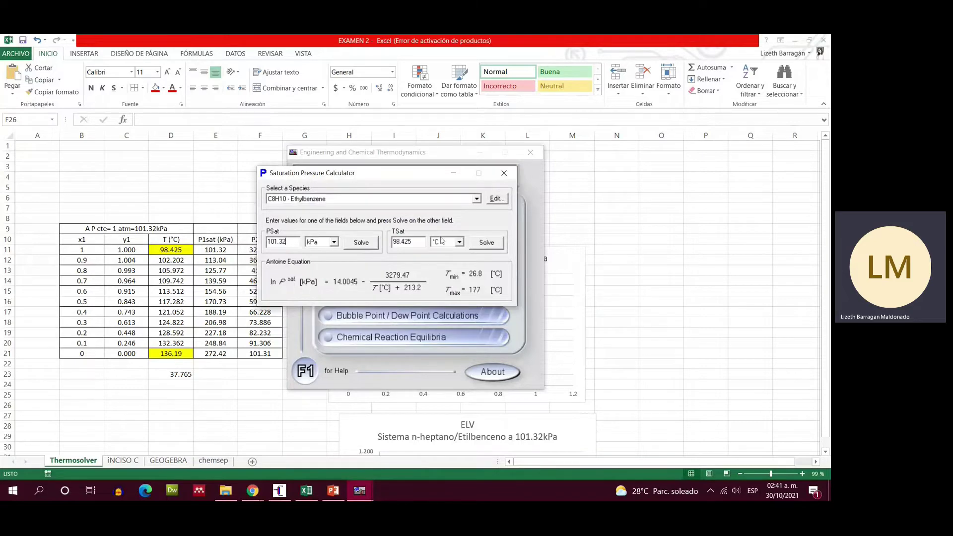
pyautogui.click(486, 243)
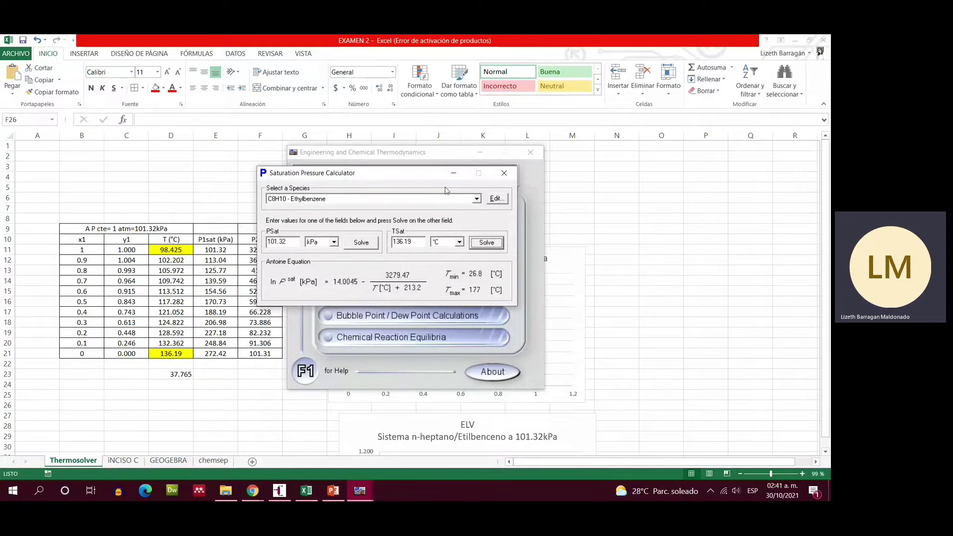
# - Change the species to C7H16 - n-Heptane and solve its saturation temperature at 101.32 kPa
pyautogui.click(470, 199)
pyautogui.scroll(5, 382, 219)
pyautogui.scroll(2, 382, 218)
pyautogui.click(313, 230)
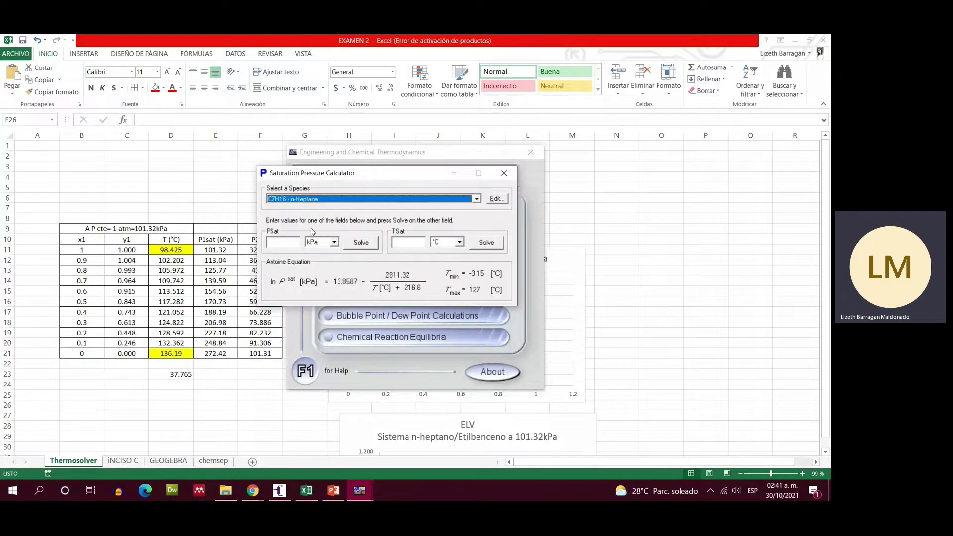
pyautogui.click(285, 243)
pyautogui.write('101.32')
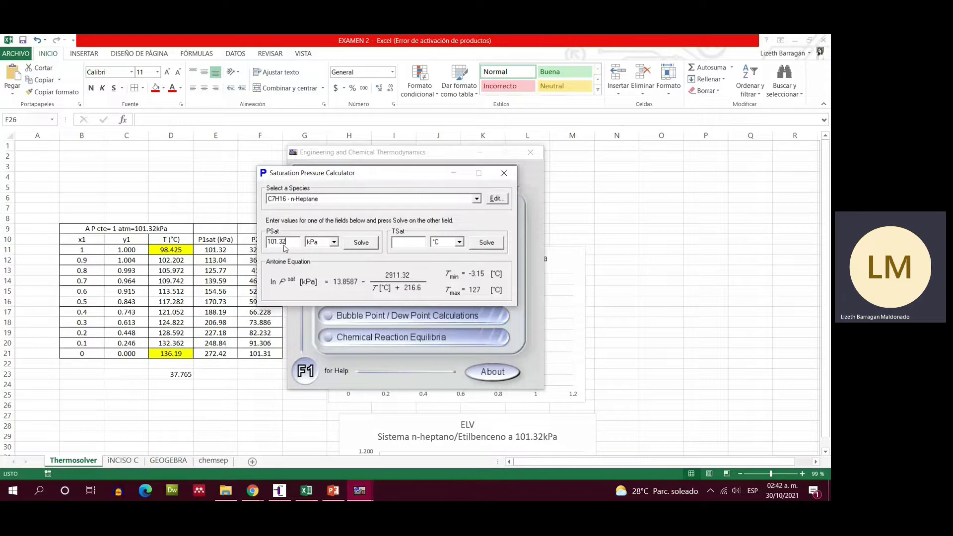
pyautogui.click(493, 243)
# - Return to the Excel worksheet and go through the x1, y1, T, P1sat and P2sat column headings of the constant-pressure table
pyautogui.hotkey('alt', 'Tab')
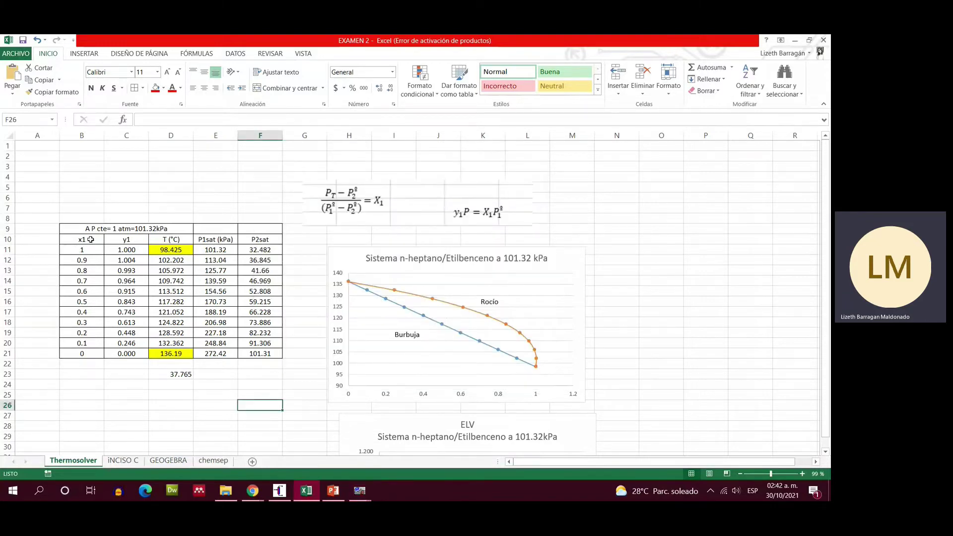
pyautogui.click(91, 240)
pyautogui.press('Right')
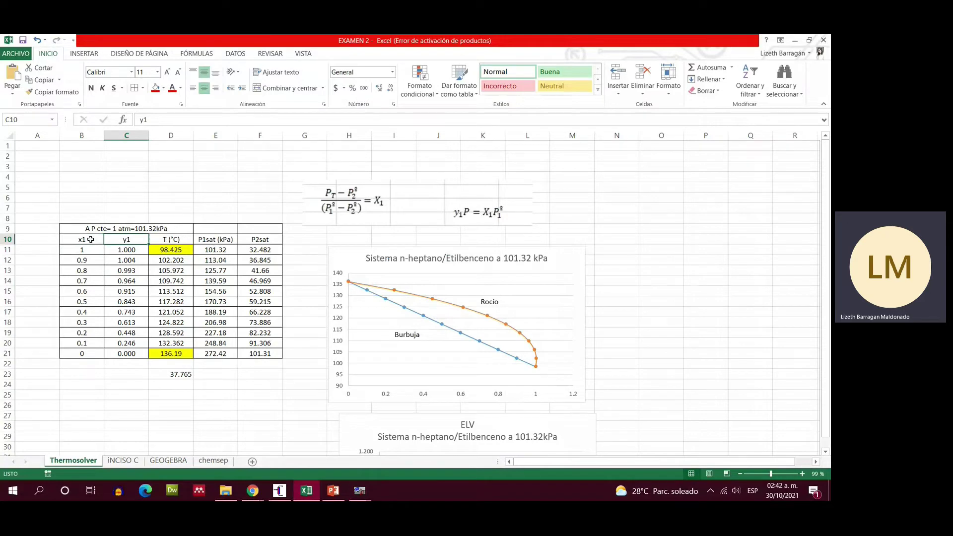
pyautogui.press('Right')
pyautogui.press('Right')
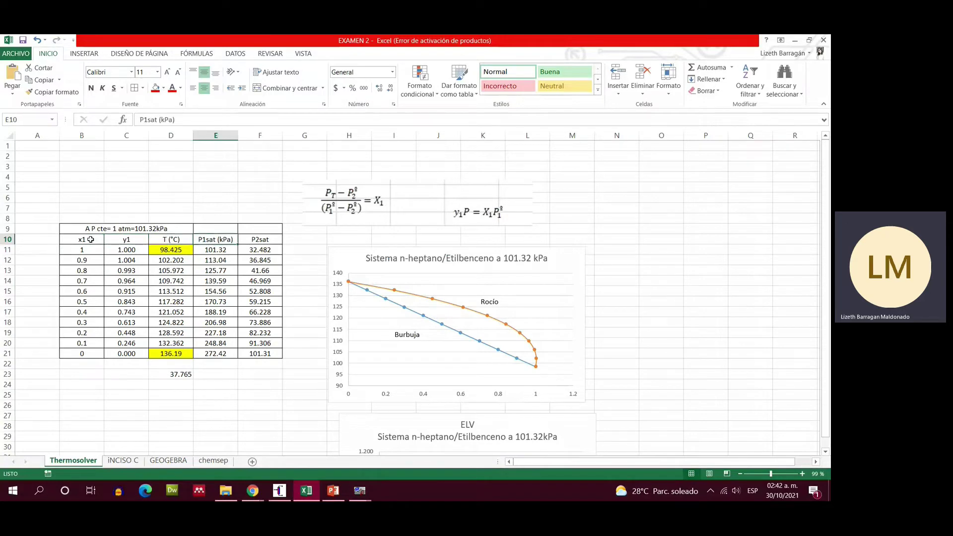
pyautogui.press('Right')
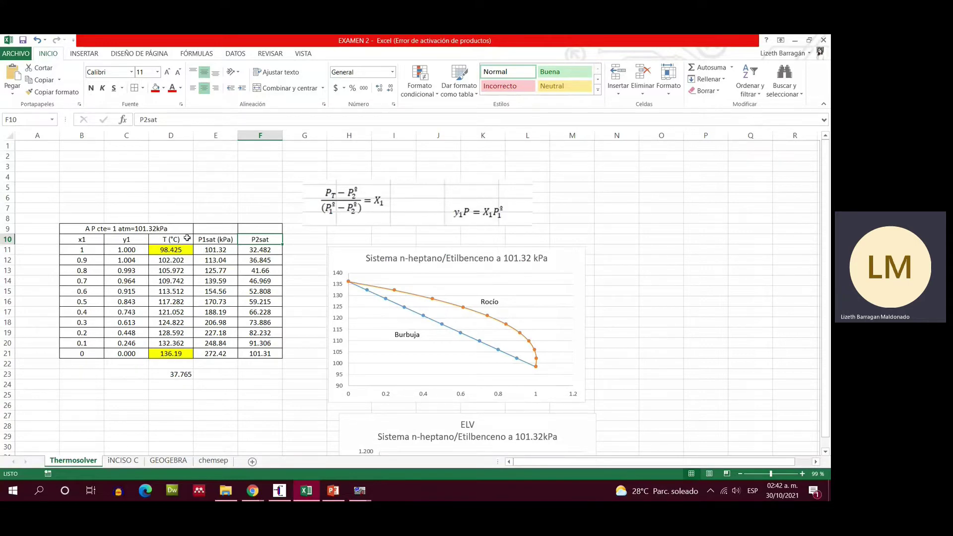
# - Examine the two highlighted end temperatures, the difference formula below the table and the increment formula in D12
pyautogui.click(179, 354)
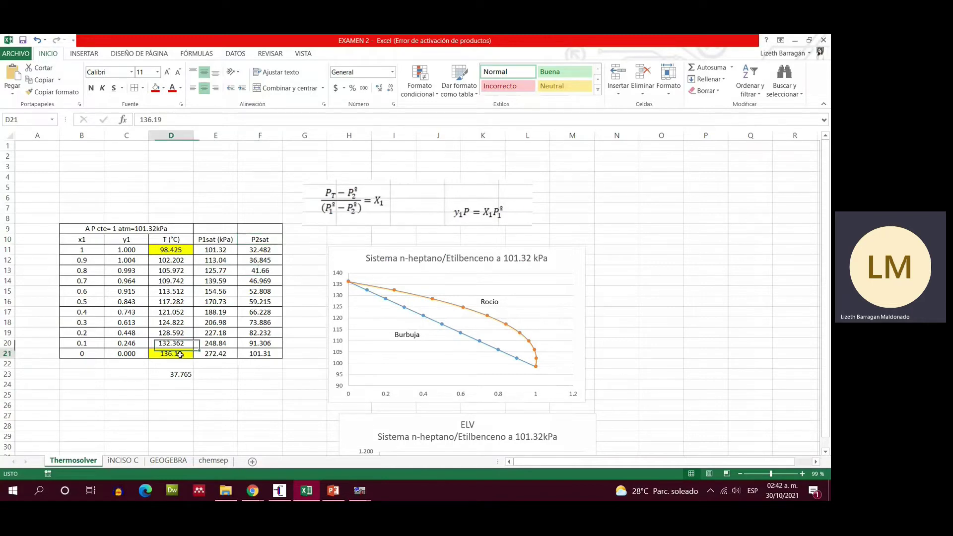
pyautogui.click(178, 253)
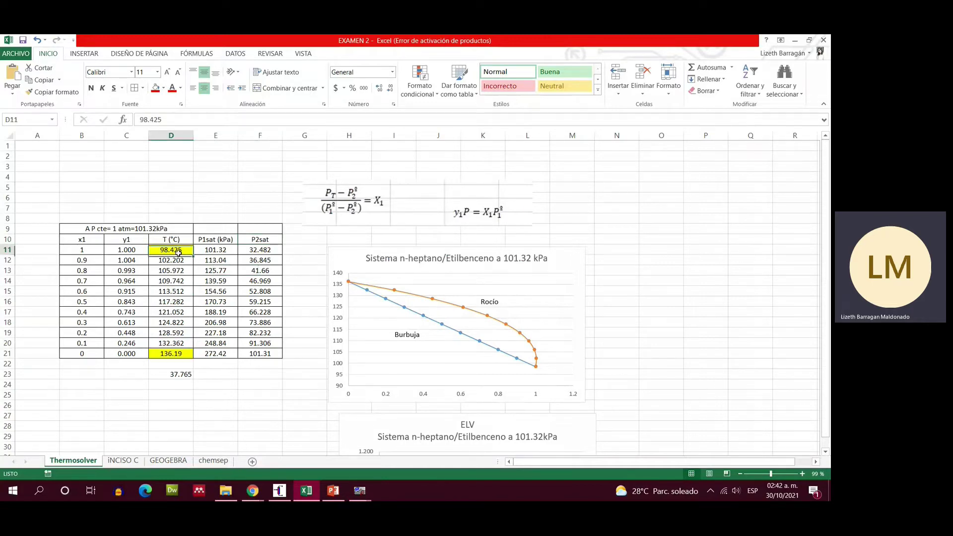
pyautogui.click(186, 375)
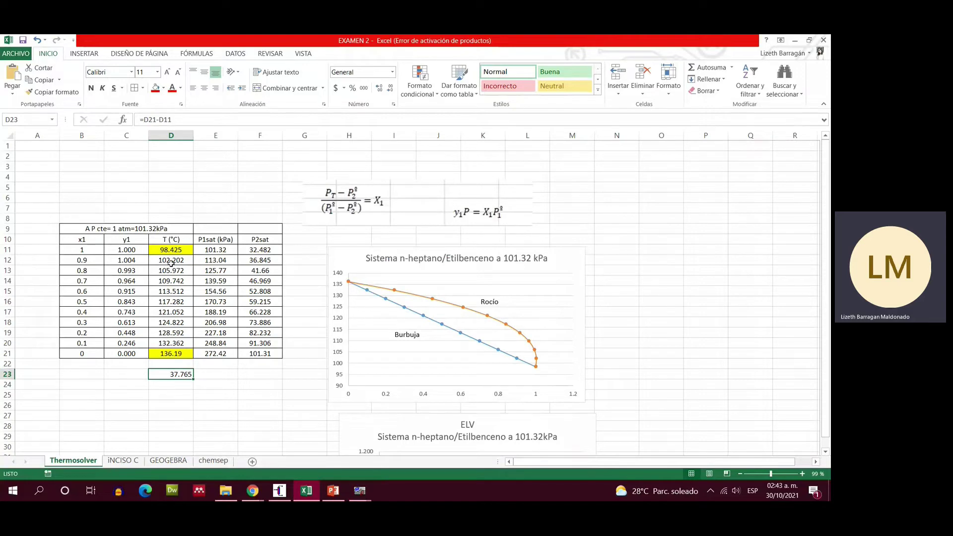
pyautogui.press('Up')
pyautogui.press('Up')
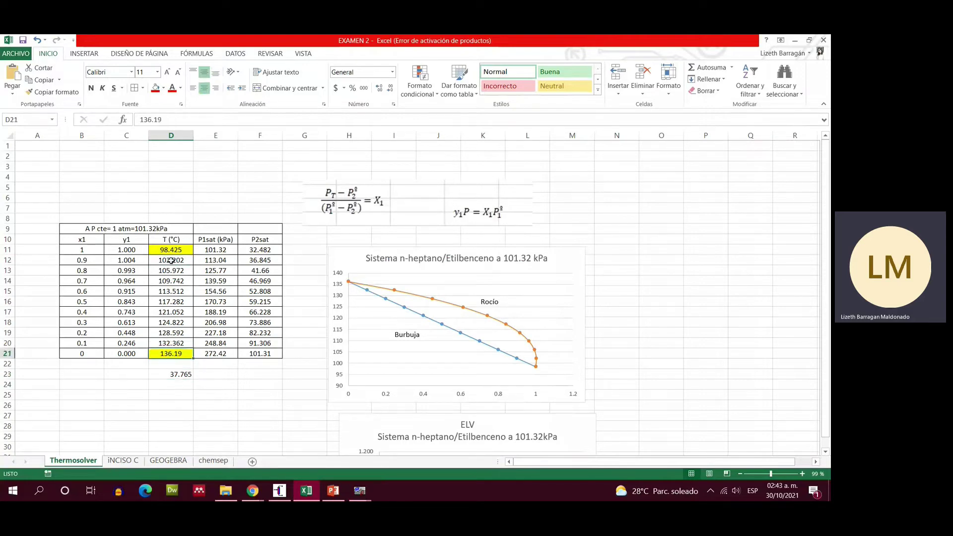
pyautogui.doubleClick(171, 260)
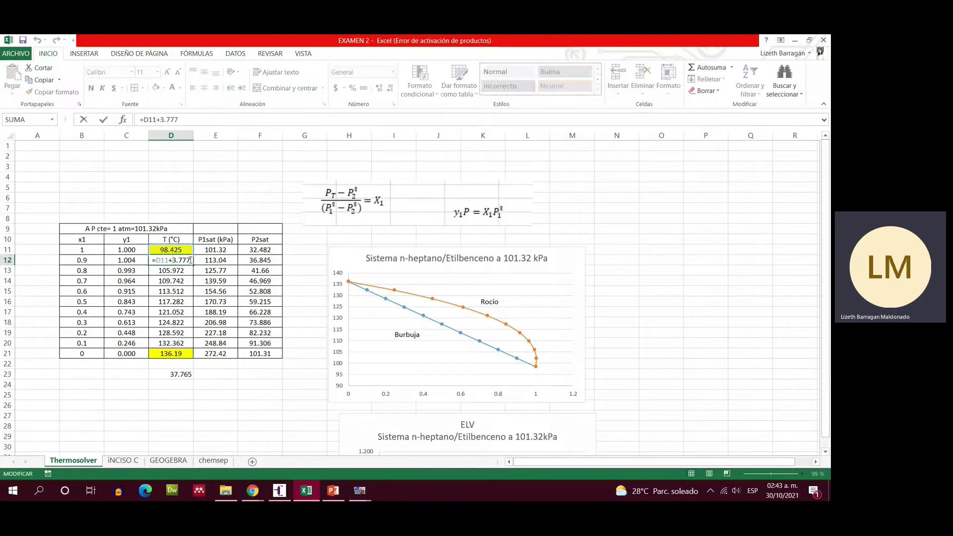
pyautogui.press('Escape')
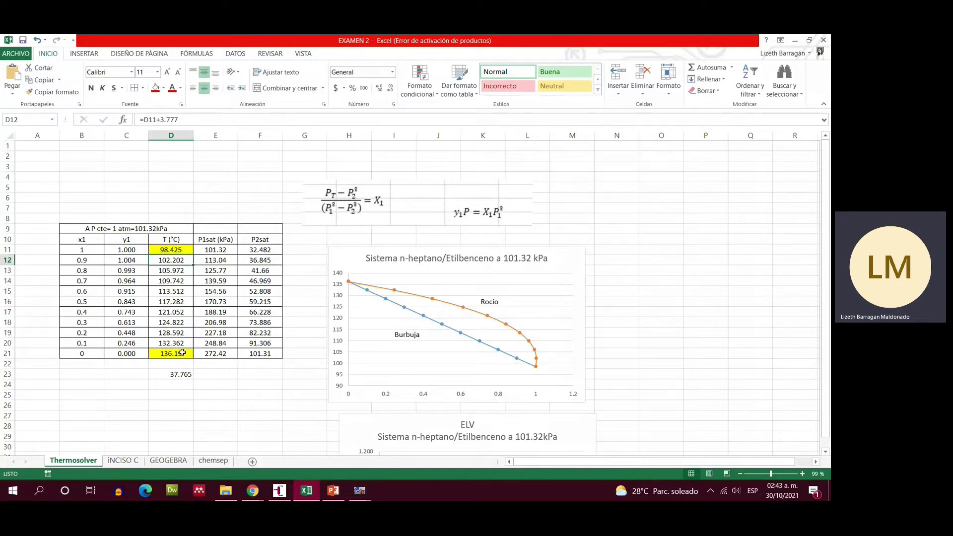
pyautogui.click(182, 352)
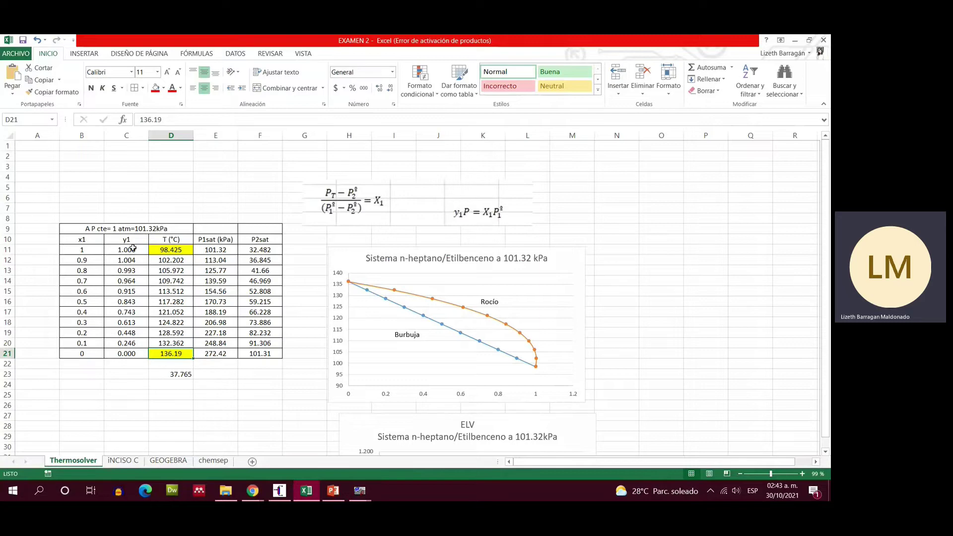
# - Examine the image with the x1 and y1 equations and the first P1sat value in the table
pyautogui.click(459, 212)
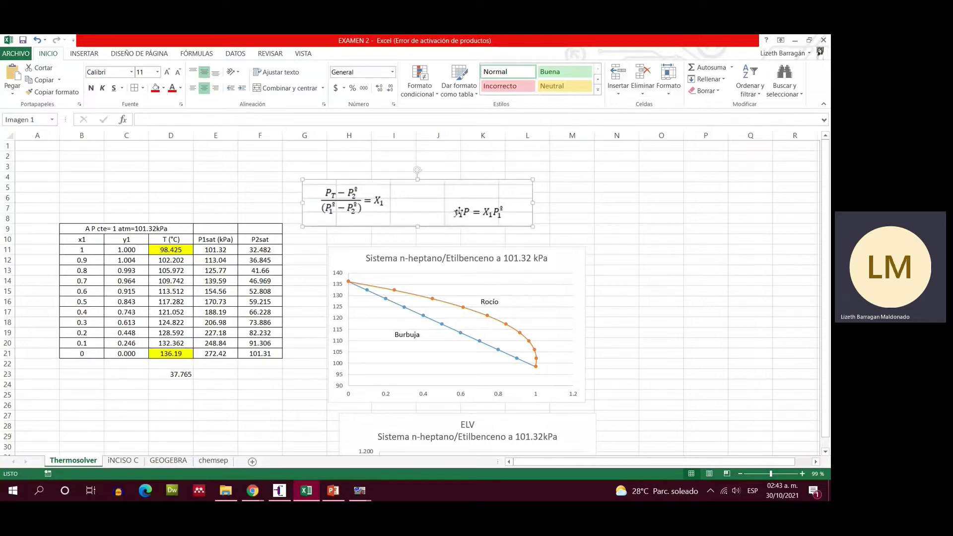
pyautogui.click(618, 210)
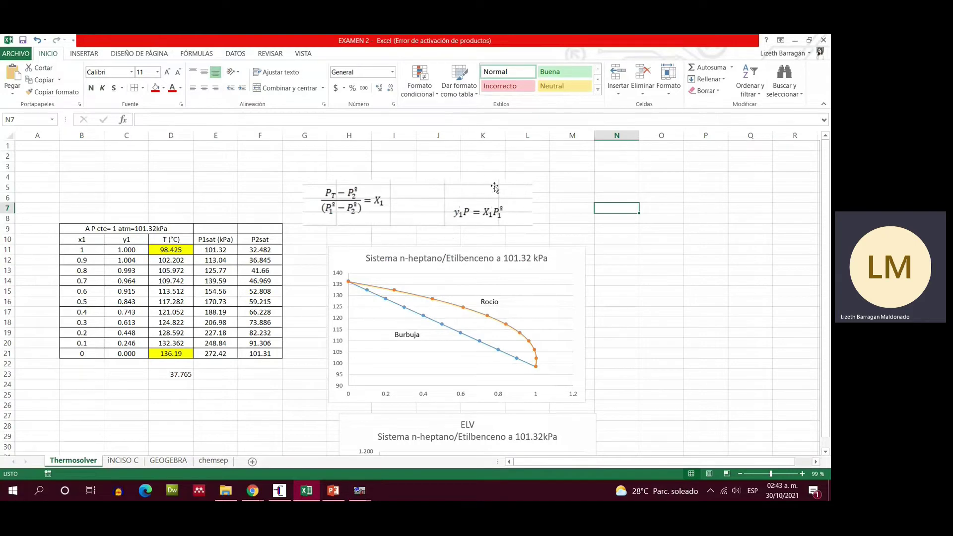
pyautogui.click(222, 253)
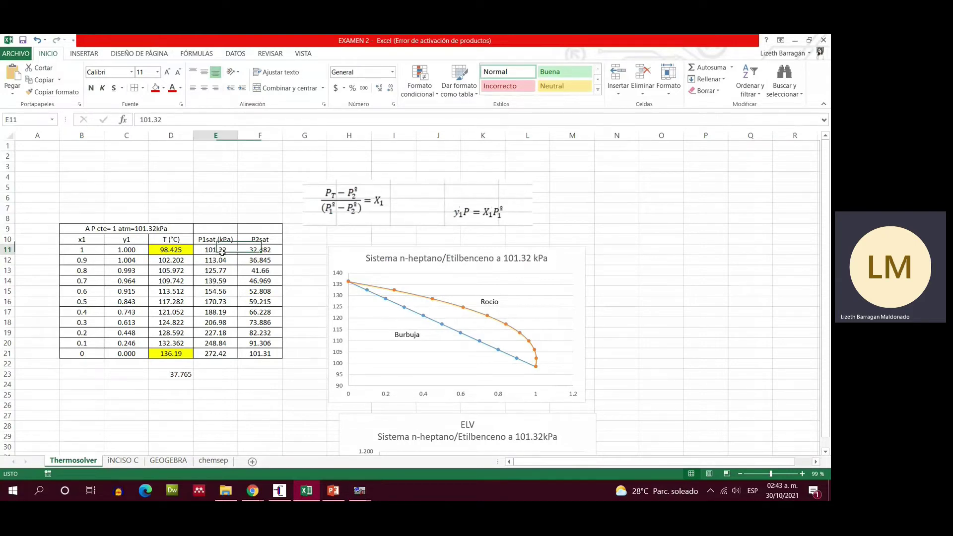
# - Take the temperature 98.425 °C from D11 and solve n-heptane's saturation pressure for it in the Saturation Pressure Calculator
pyautogui.doubleClick(183, 251)
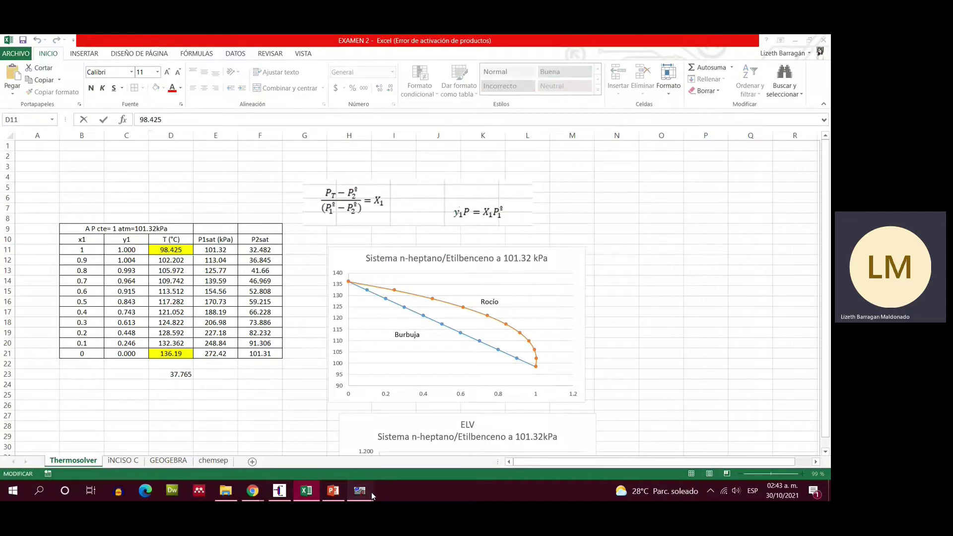
pyautogui.moveTo(371, 492)
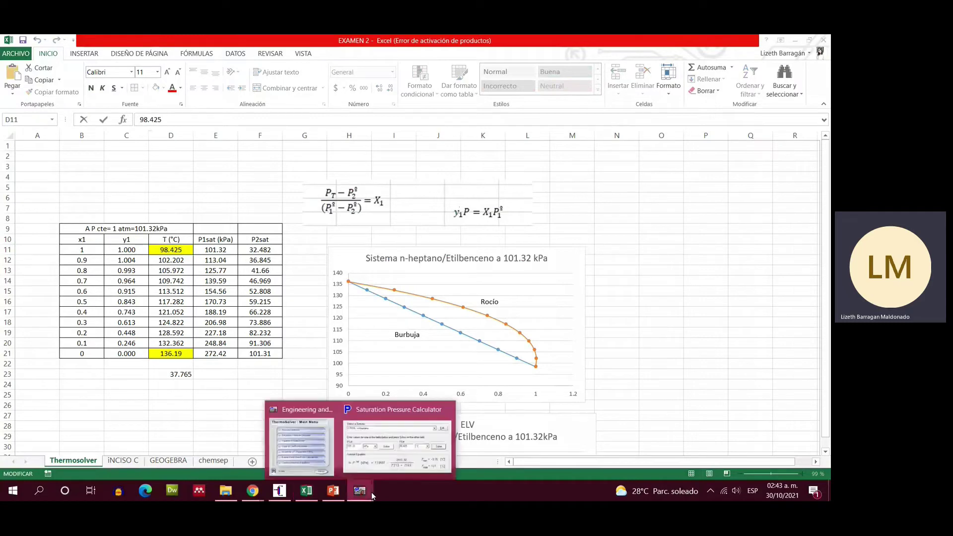
pyautogui.click(404, 407)
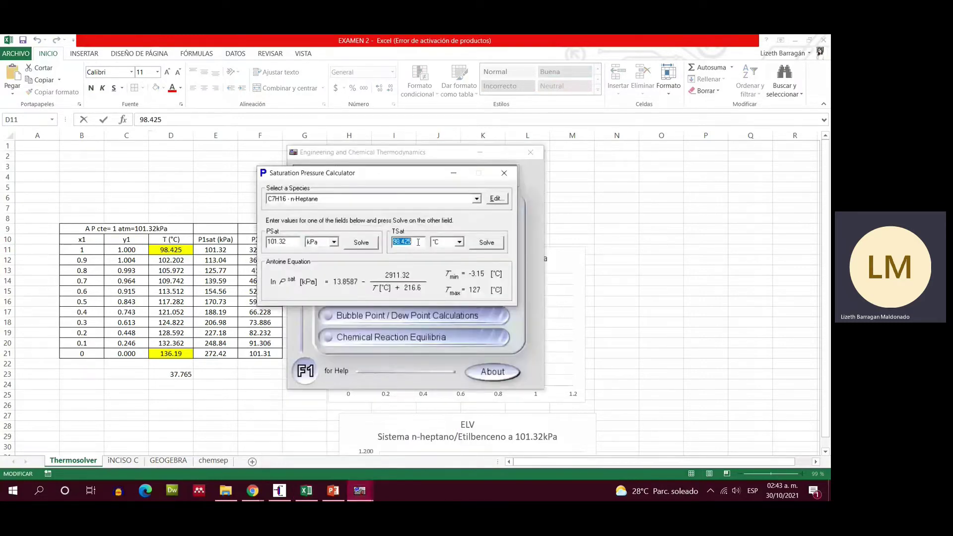
pyautogui.click(371, 244)
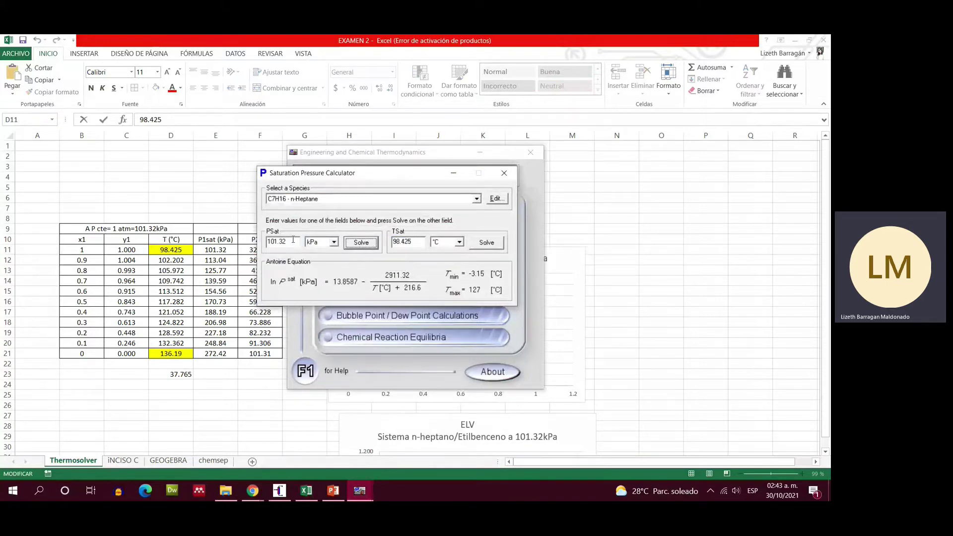
# - Check the temperature formula in D12 and solve n-heptane's saturation pressure at 102.202 °C in the Saturation Pressure Calculator
pyautogui.click(179, 258)
pyautogui.doubleClick(178, 258)
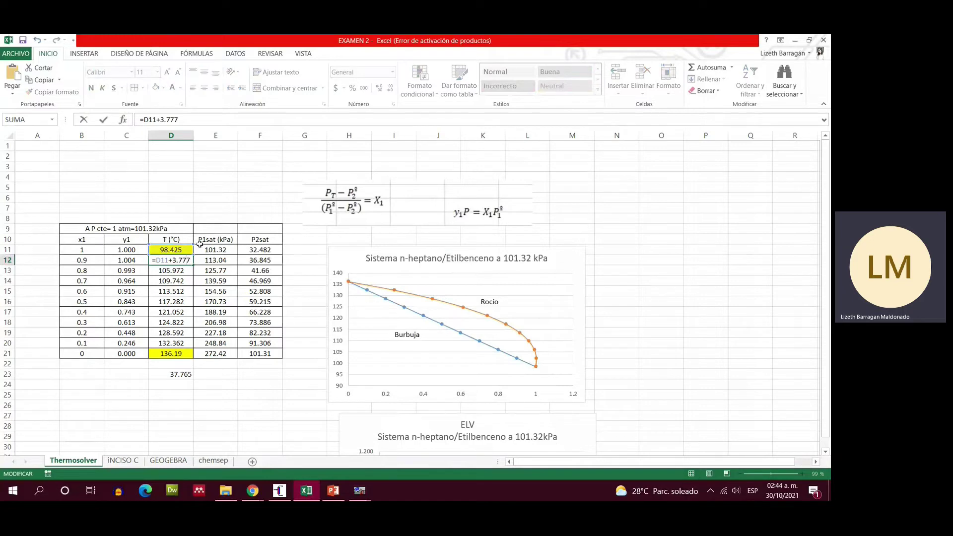
pyautogui.press('Return')
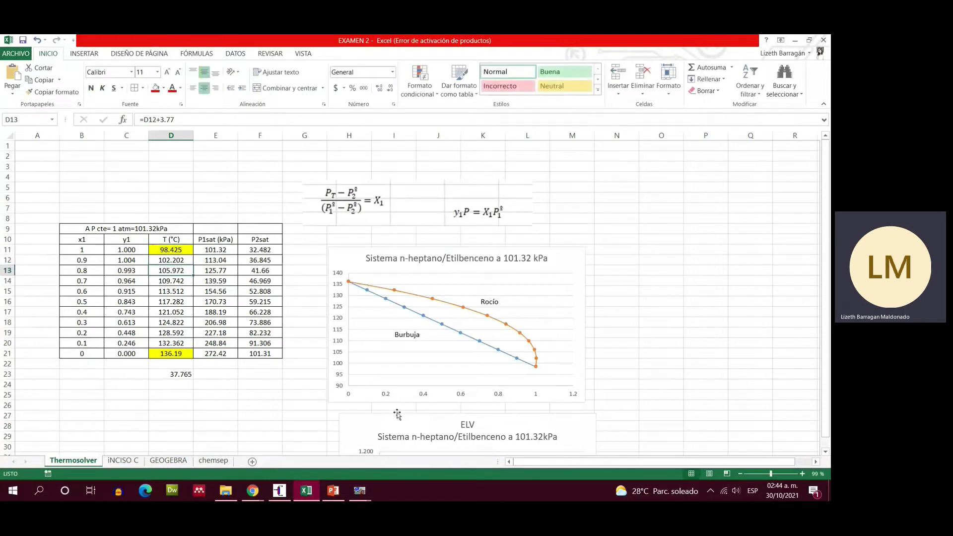
pyautogui.click(364, 498)
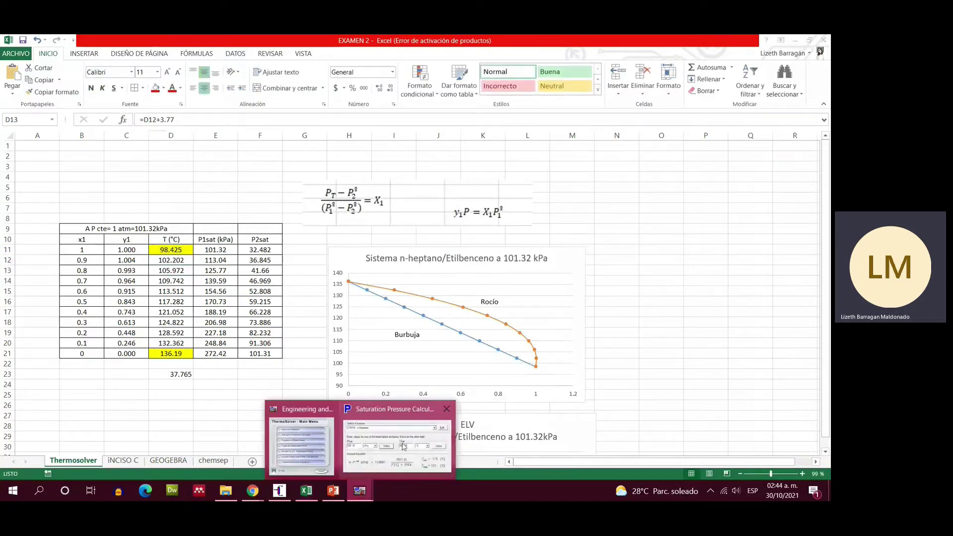
pyautogui.click(403, 446)
pyautogui.write('102.202')
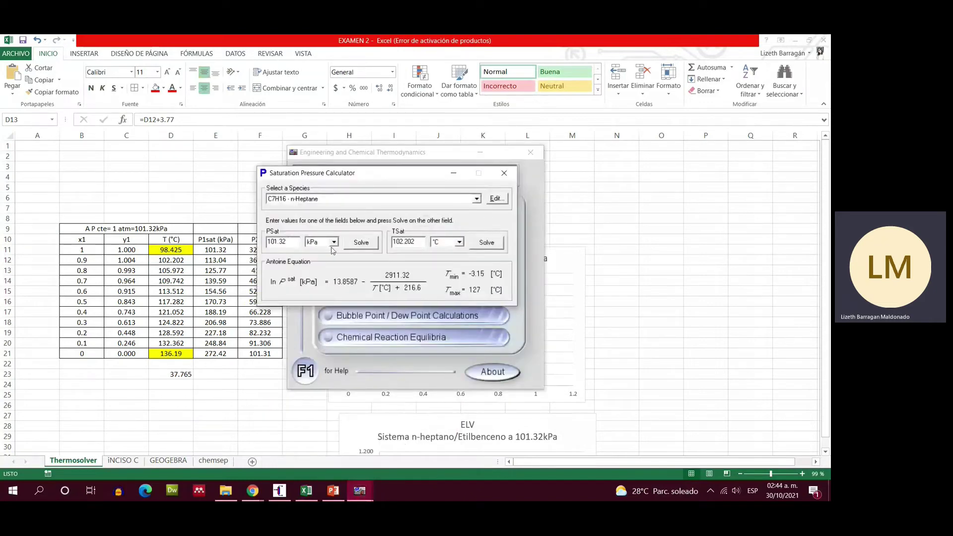
pyautogui.click(370, 243)
# - Solve the saturation pressure of C8H10 - Ethylbenzene at 98.425 °C and compare it with the first P2sat value in Excel
pyautogui.click(469, 198)
pyautogui.scroll(-3, 378, 237)
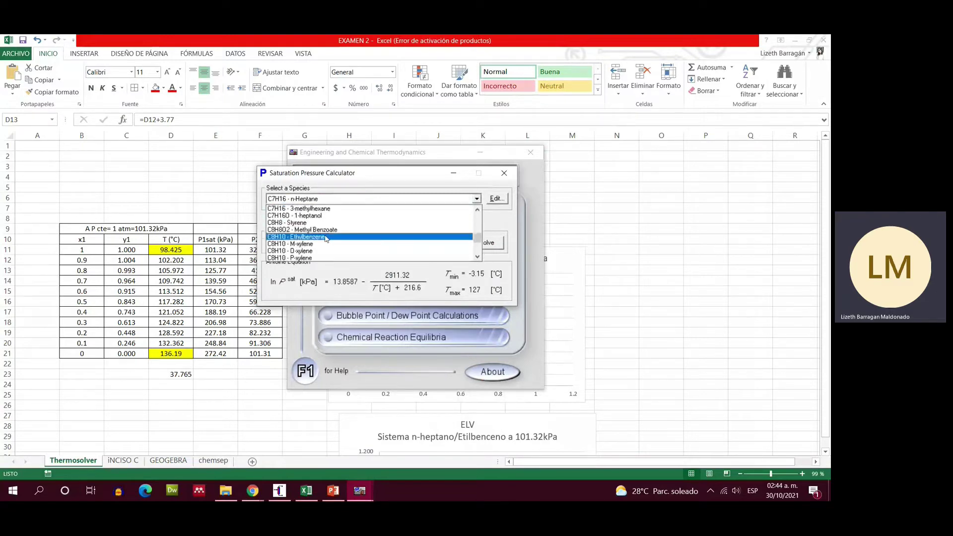
pyautogui.click(326, 237)
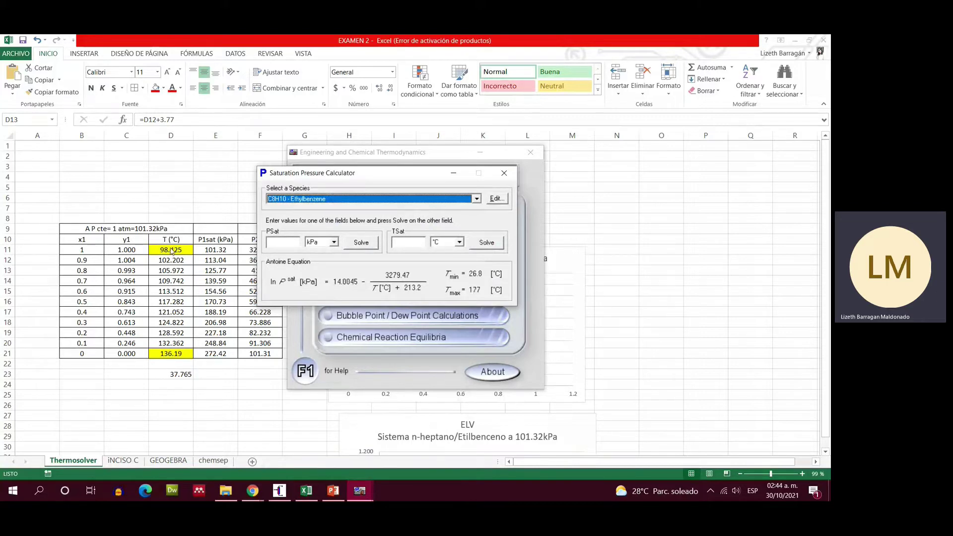
pyautogui.click(405, 244)
pyautogui.write('98.425')
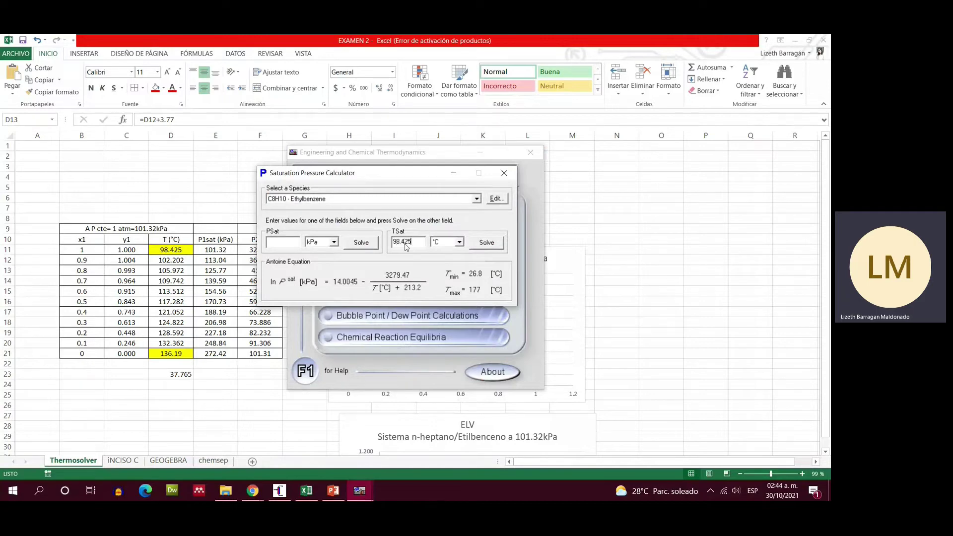
pyautogui.click(361, 243)
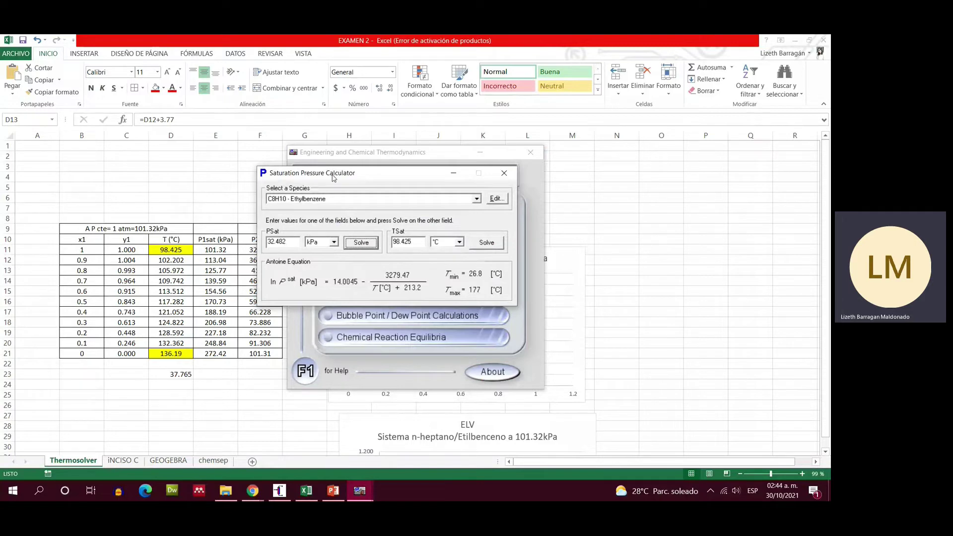
pyautogui.moveTo(333, 178); pyautogui.dragTo(443, 191)
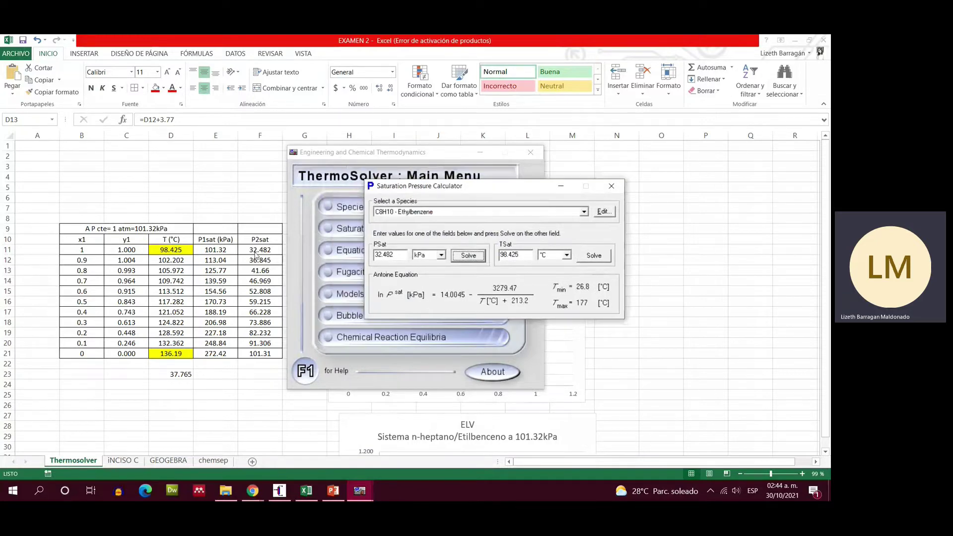
pyautogui.click(257, 250)
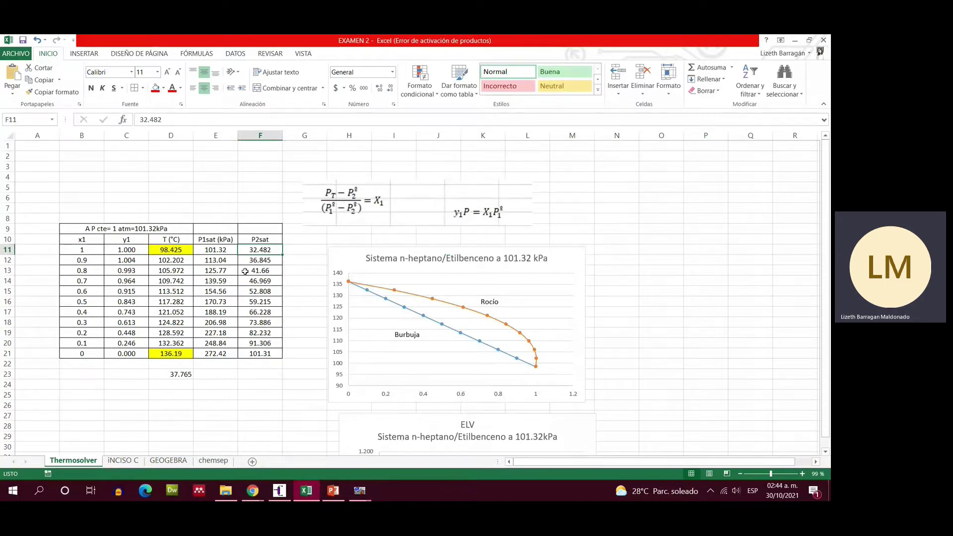
# - Check the y1 formula in C11 and the x1 and P1sat cells it refers to
pyautogui.click(123, 250)
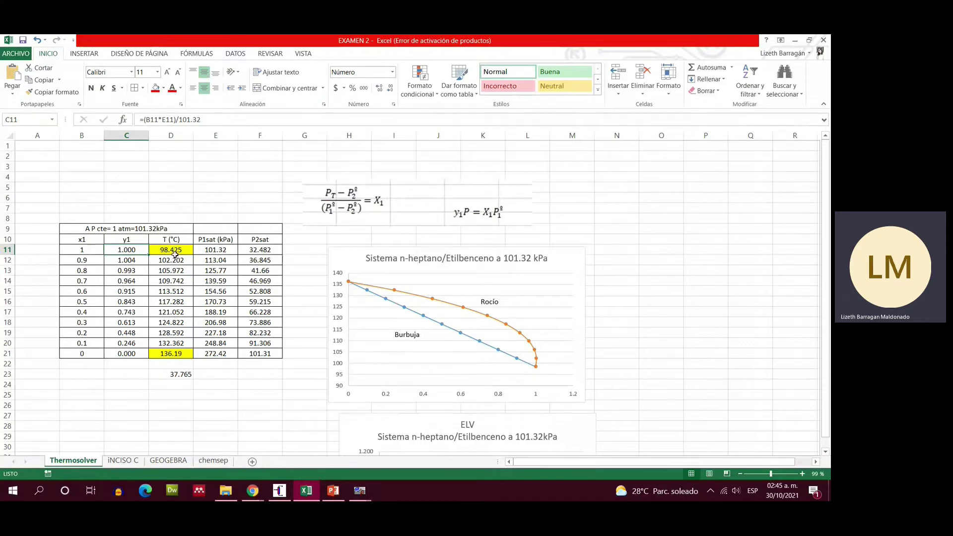
pyautogui.hotkey('ctrl', 'Down')
pyautogui.doubleClick(136, 247)
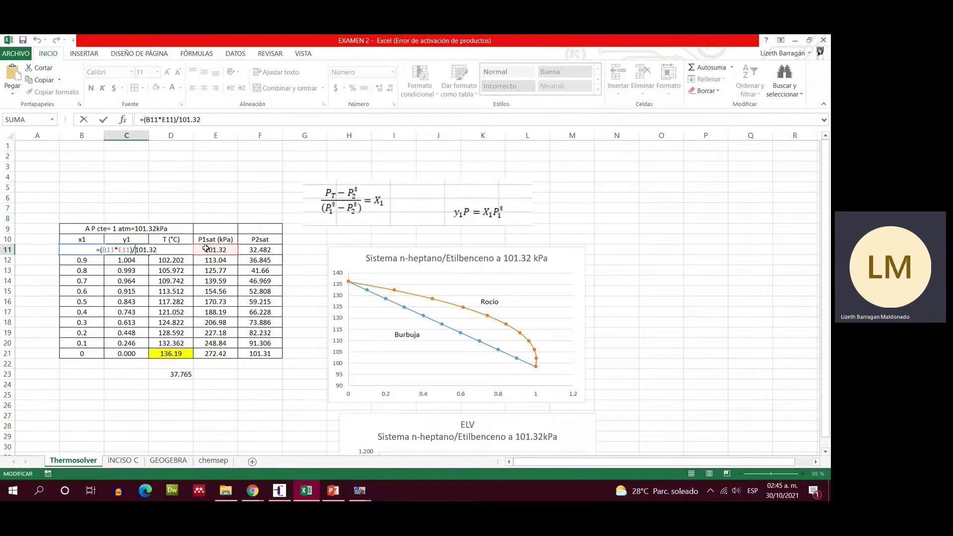
pyautogui.click(161, 250)
pyautogui.hotkey('ctrl', 'Return')
pyautogui.press('Return')
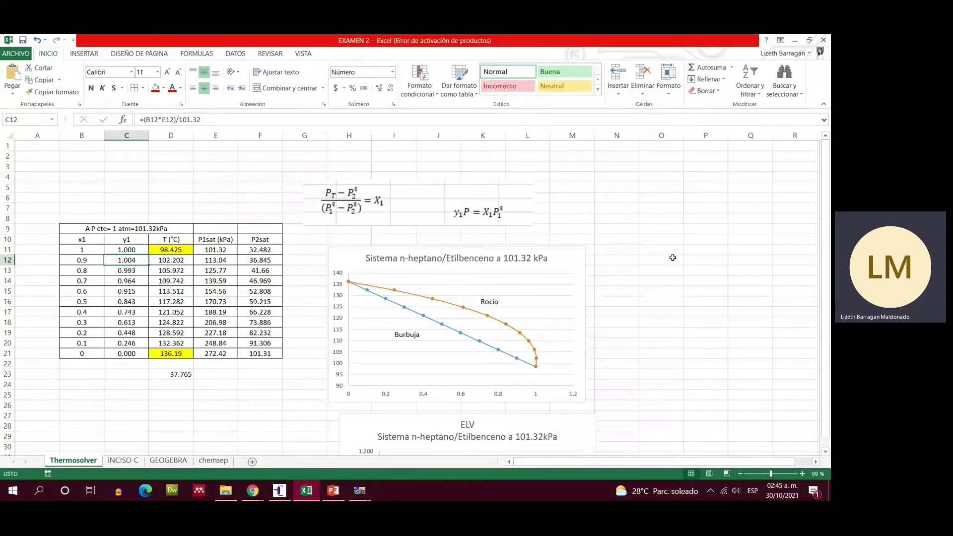
# - Examine the bubble and dew point chart and the ELV chart together with the x1 column of the table
pyautogui.scroll(-1, 672, 258)
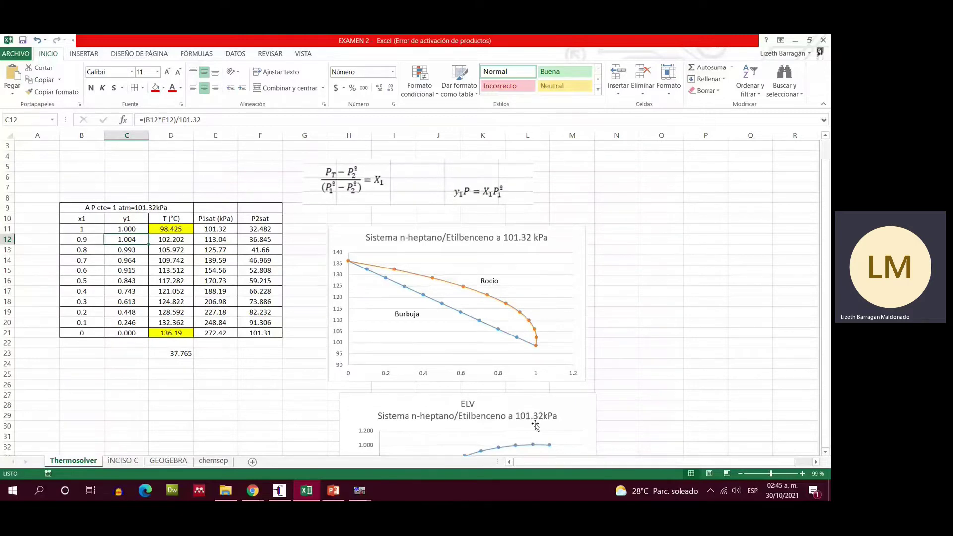
pyautogui.scroll(-3, 534, 425)
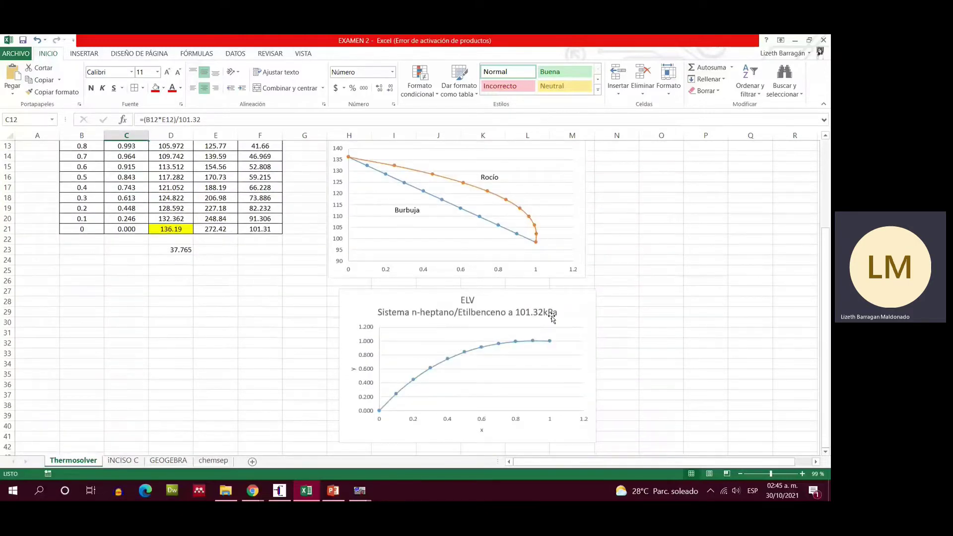
pyautogui.scroll(1, 552, 318)
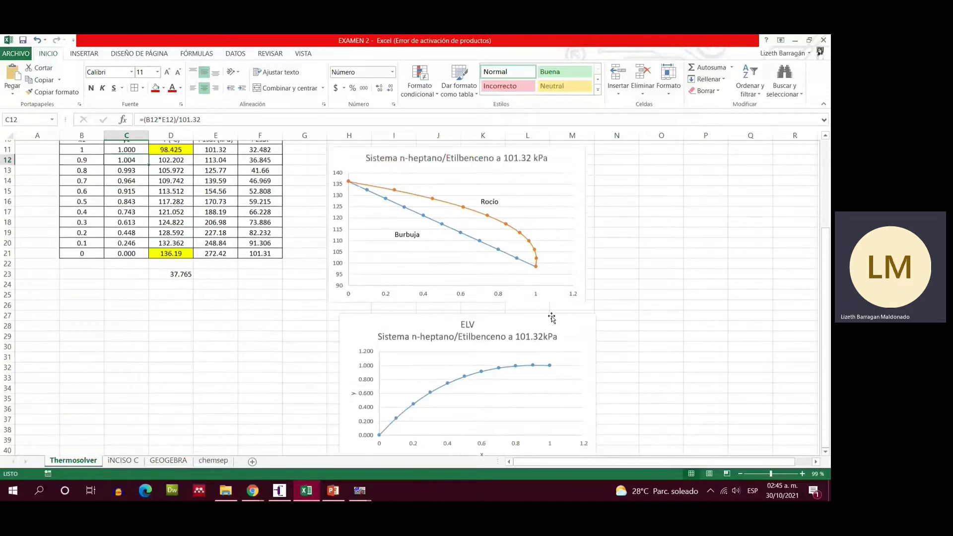
pyautogui.scroll(3, 551, 318)
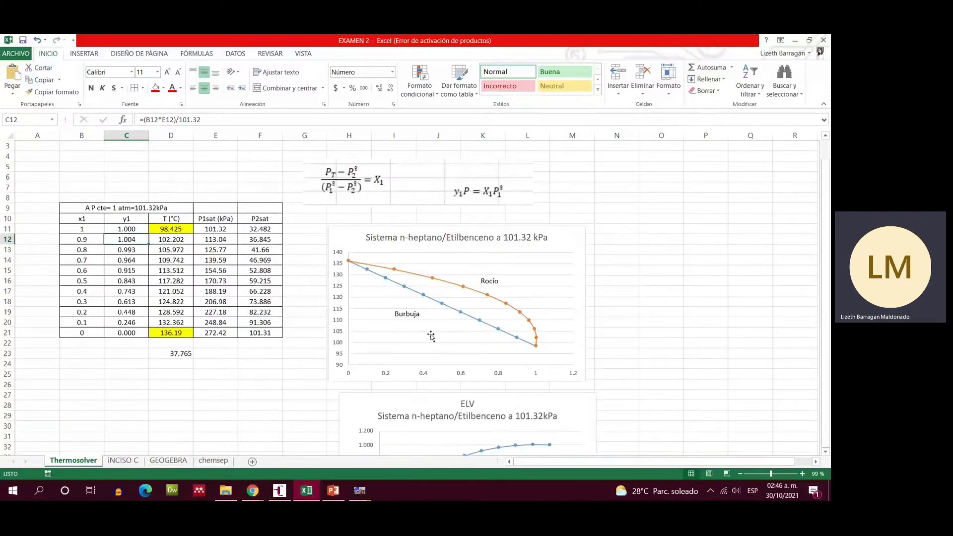
pyautogui.click(431, 336)
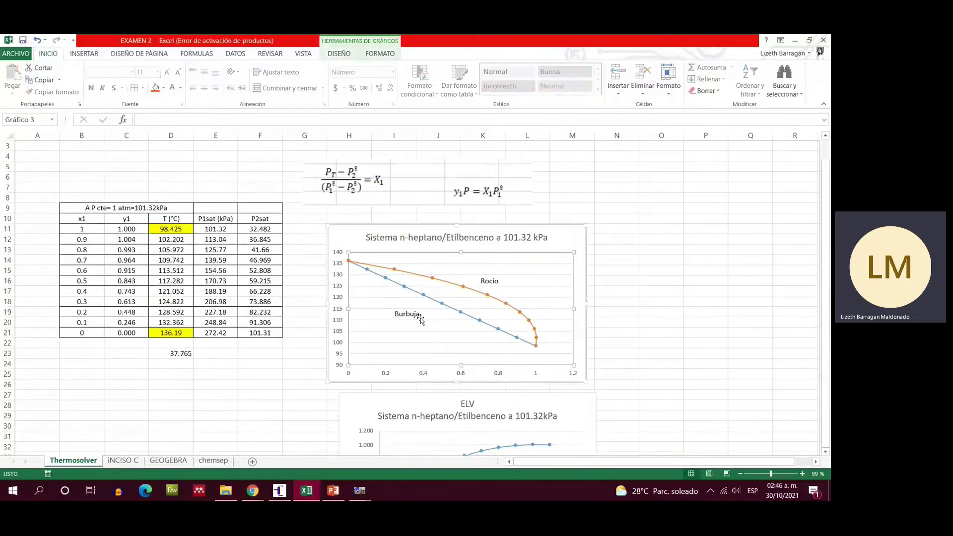
pyautogui.click(93, 218)
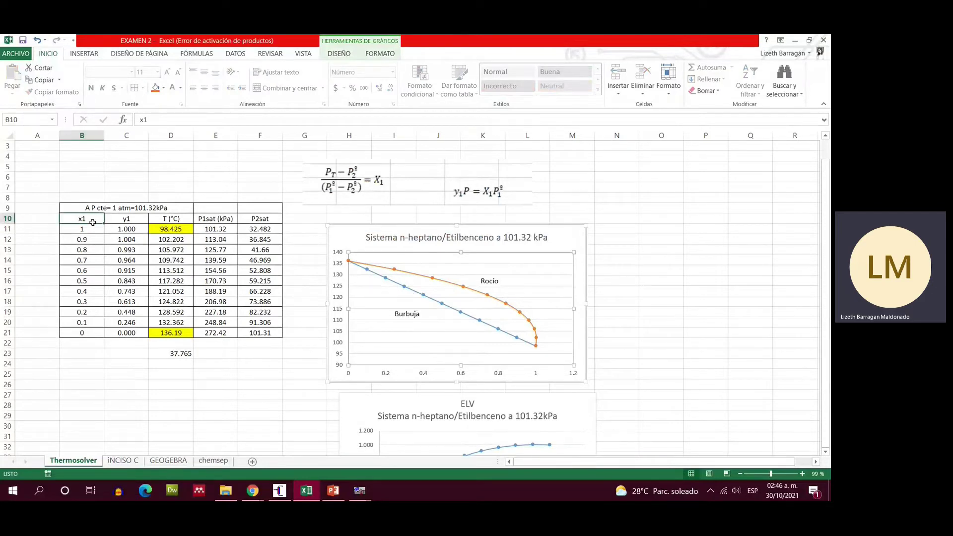
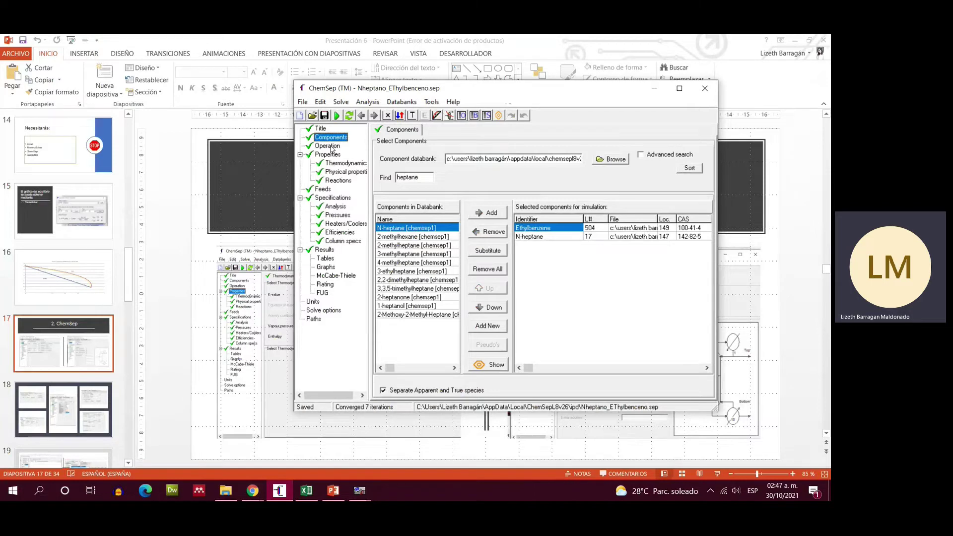
# - In ChemSep, review the column's operation type, number of stages and feed stage for the n-heptane/ethylbenzene simulation
pyautogui.click(330, 147)
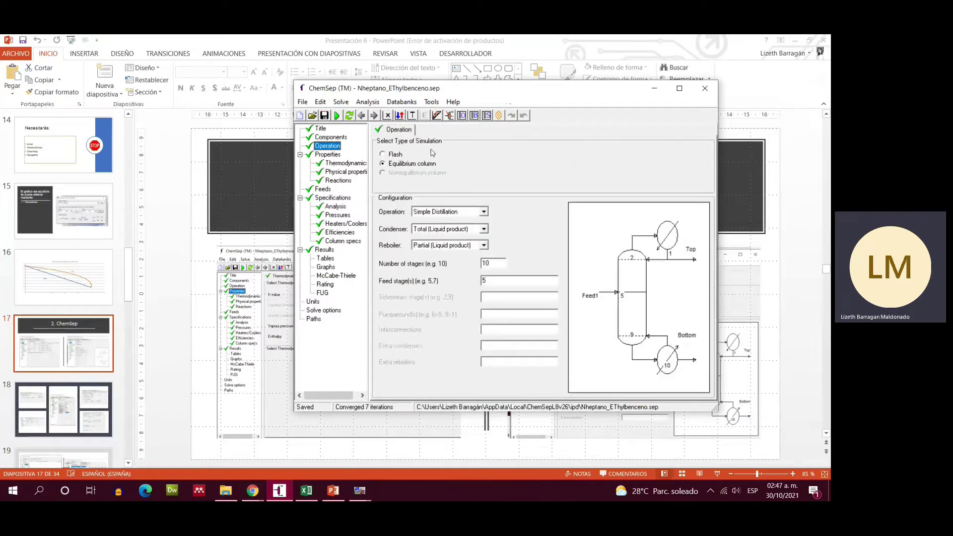
pyautogui.click(483, 212)
pyautogui.click(484, 214)
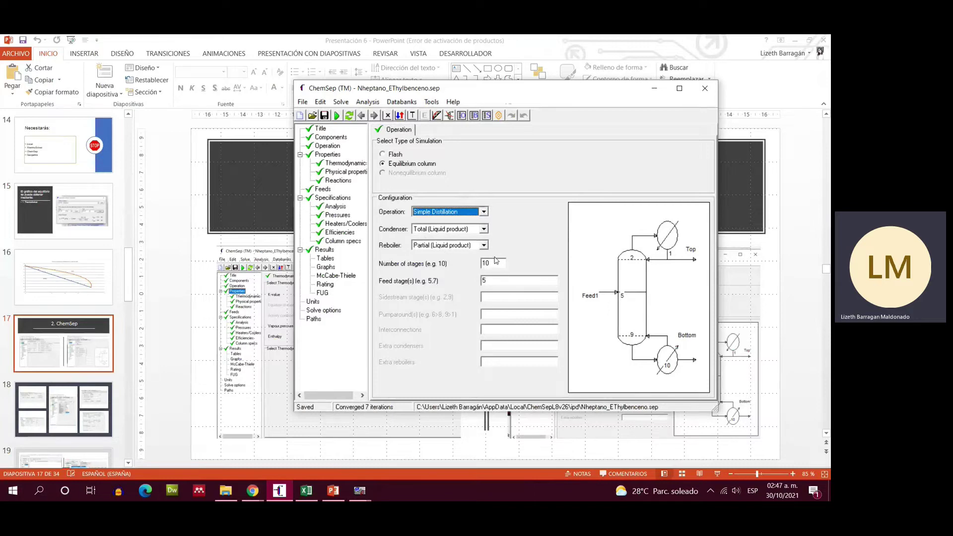
pyautogui.moveTo(493, 259)
pyautogui.moveTo(495, 281)
# - Review the simulation's thermodynamic models, physical property models and reactions settings
pyautogui.click(323, 156)
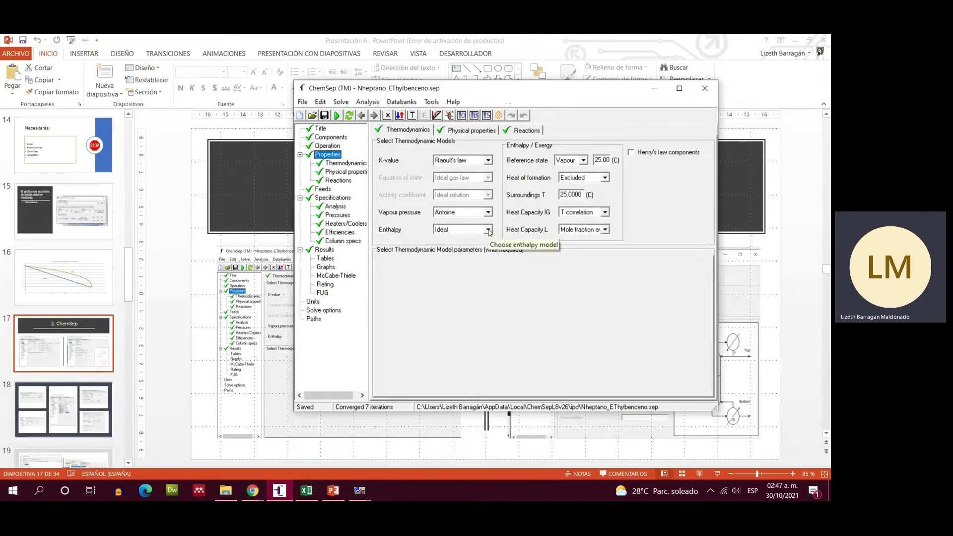
pyautogui.click(465, 131)
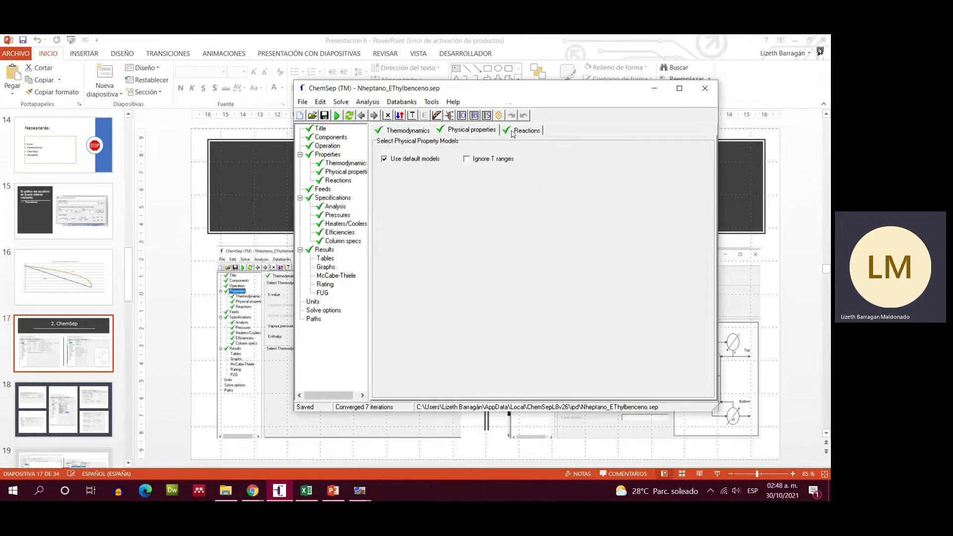
pyautogui.click(514, 132)
pyautogui.click(483, 131)
# - Check the feed stream specifications against the units set for pressure and temperature
pyautogui.click(321, 189)
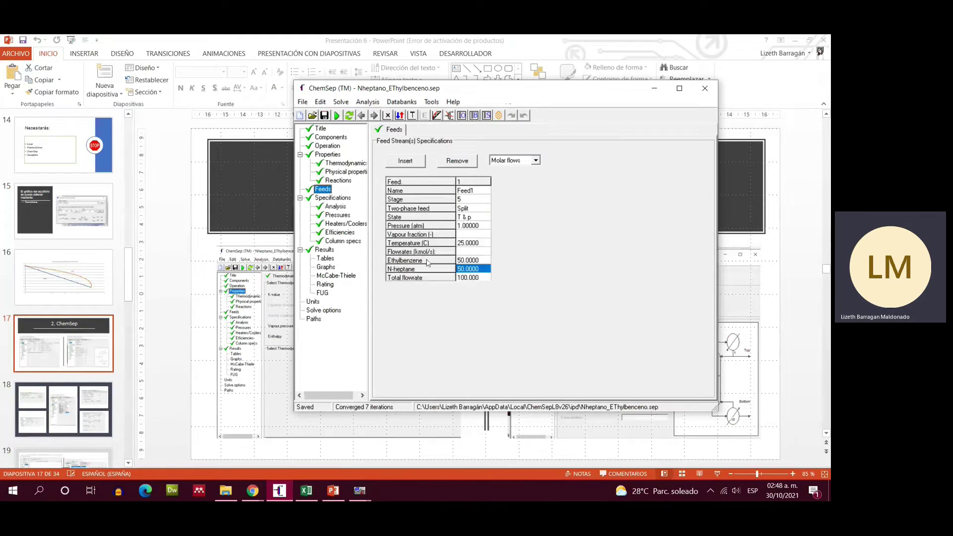
pyautogui.click(314, 303)
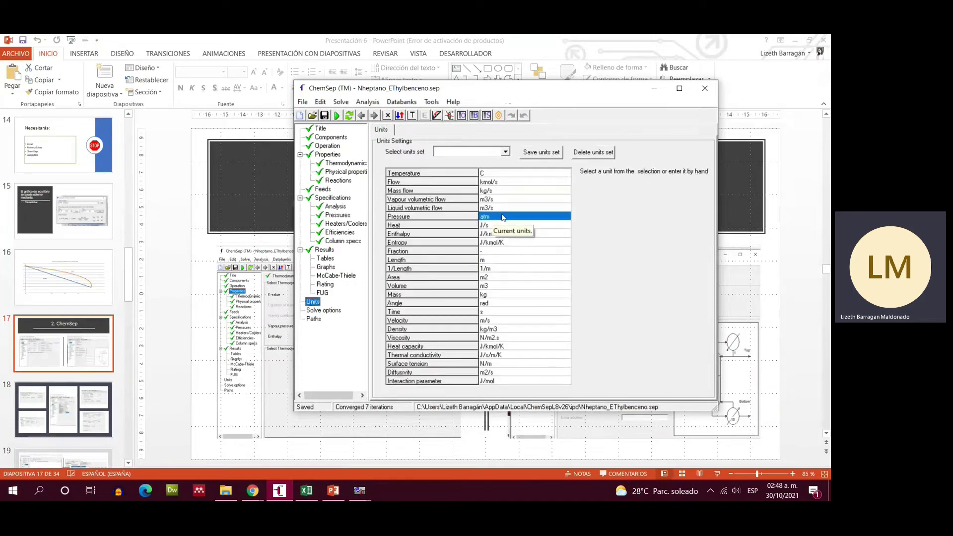
pyautogui.click(503, 217)
pyautogui.click(574, 217)
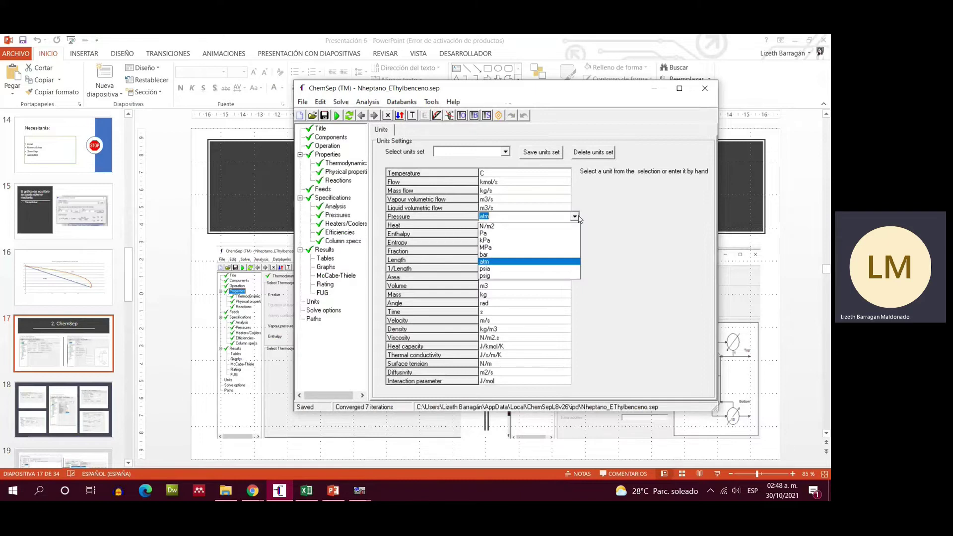
pyautogui.click(576, 216)
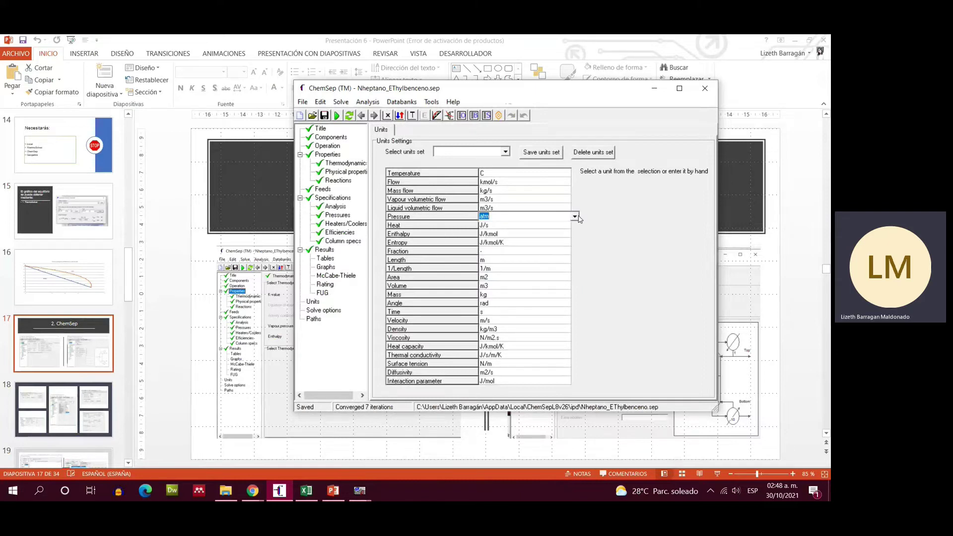
pyautogui.click(539, 174)
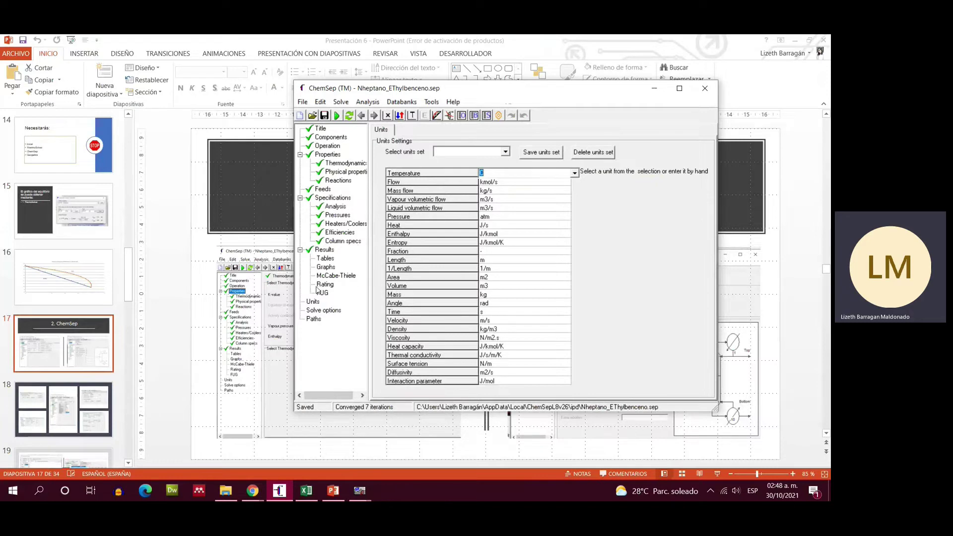
# - Review the available two-phase feed, state and flow basis options for Feed1
pyautogui.click(322, 191)
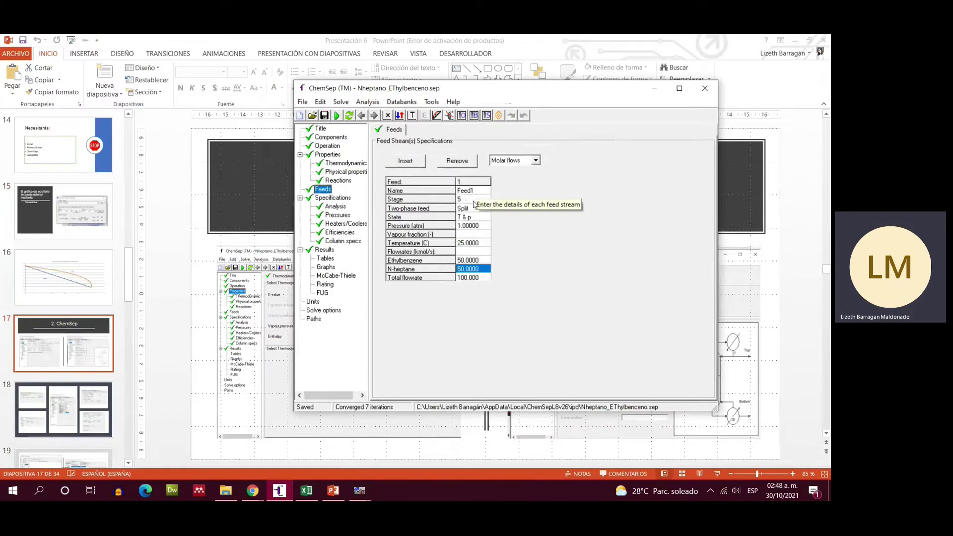
pyautogui.click(482, 208)
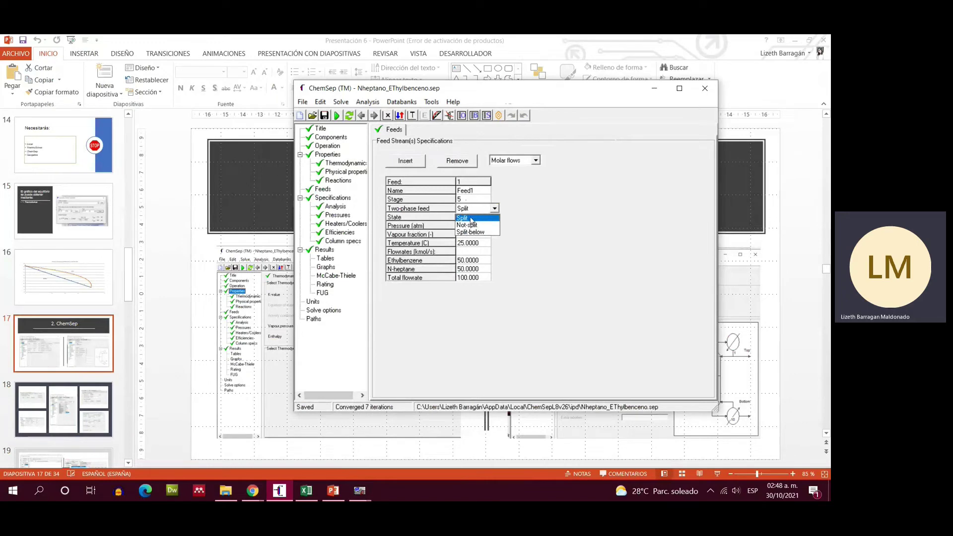
pyautogui.click(529, 215)
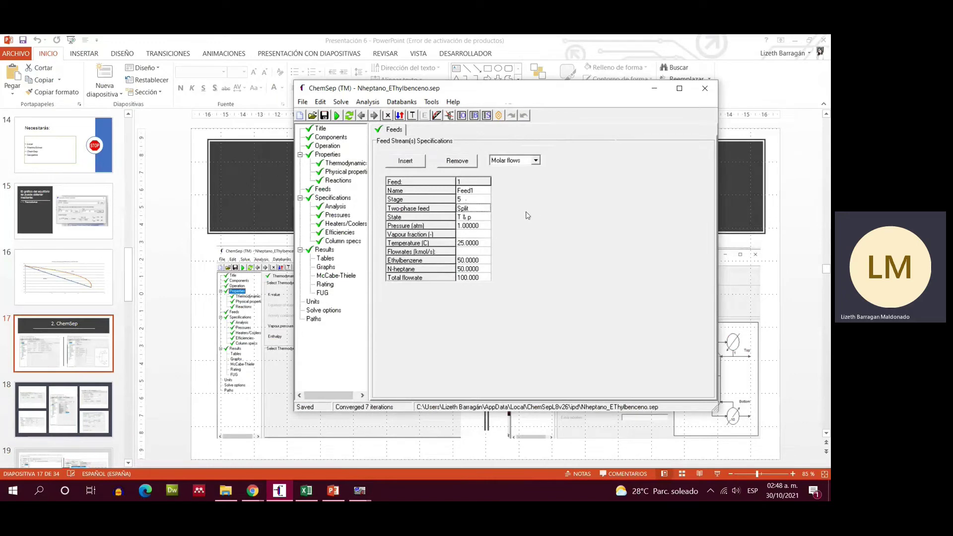
pyautogui.click(488, 220)
pyautogui.click(486, 219)
pyautogui.click(536, 160)
pyautogui.click(536, 161)
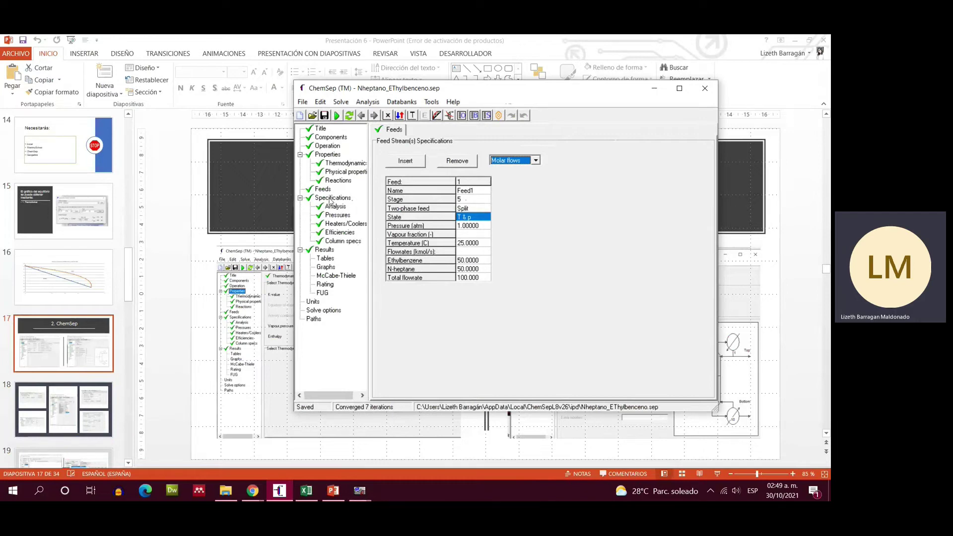
# - Review the degrees of freedom analysis, column pressures, heat exchangers and stage efficiencies in the specifications
pyautogui.click(330, 199)
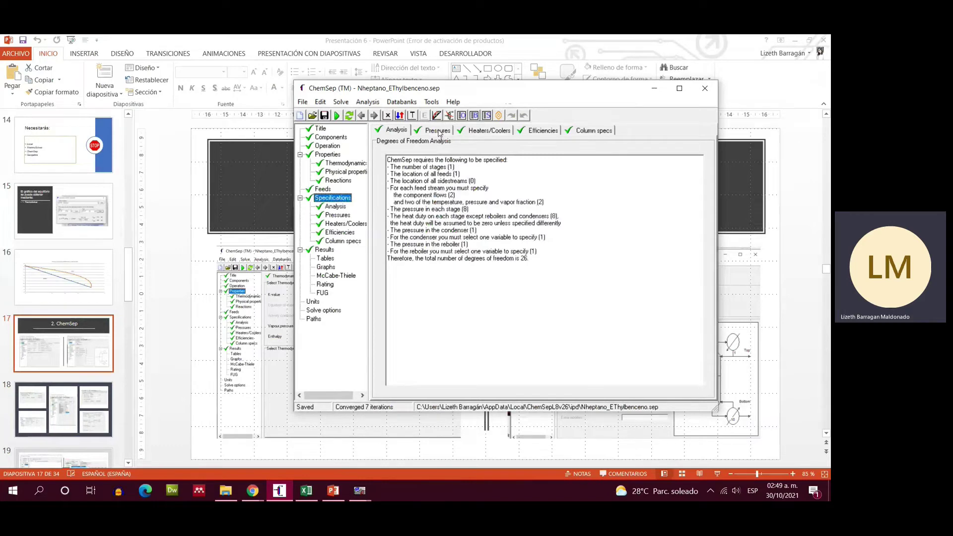
pyautogui.click(438, 131)
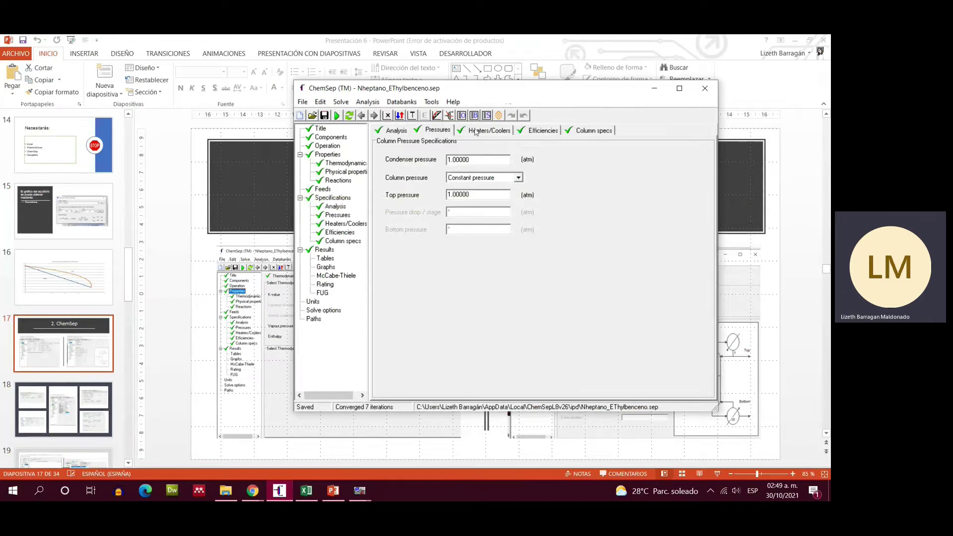
pyautogui.hotkey('ctrl', 'Tab')
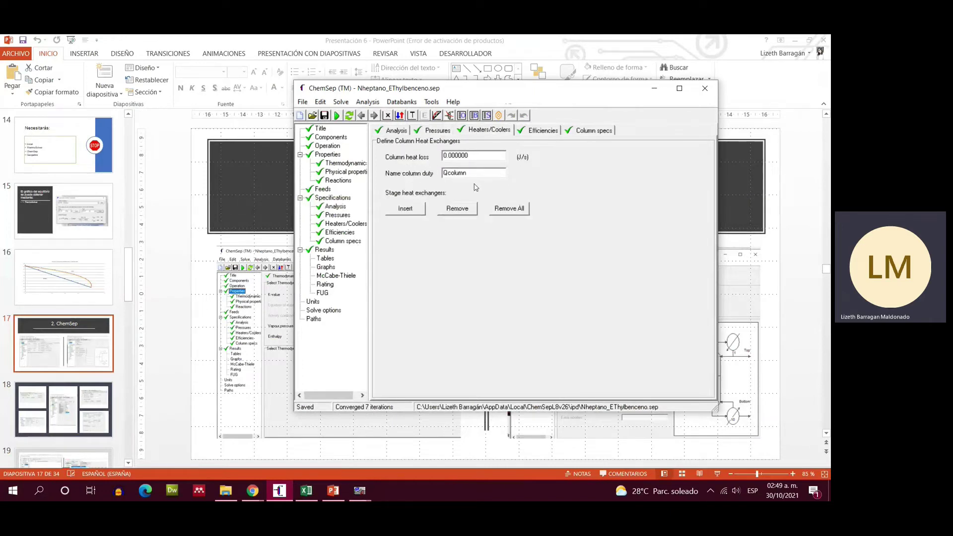
pyautogui.click(531, 135)
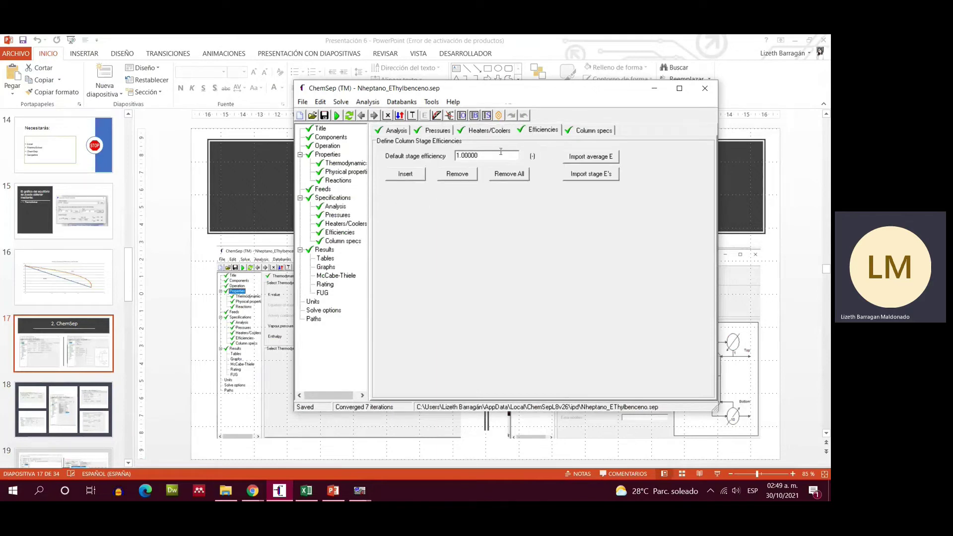
# - Review the top and bottom product specifications and the options offered for the top specification
pyautogui.click(581, 132)
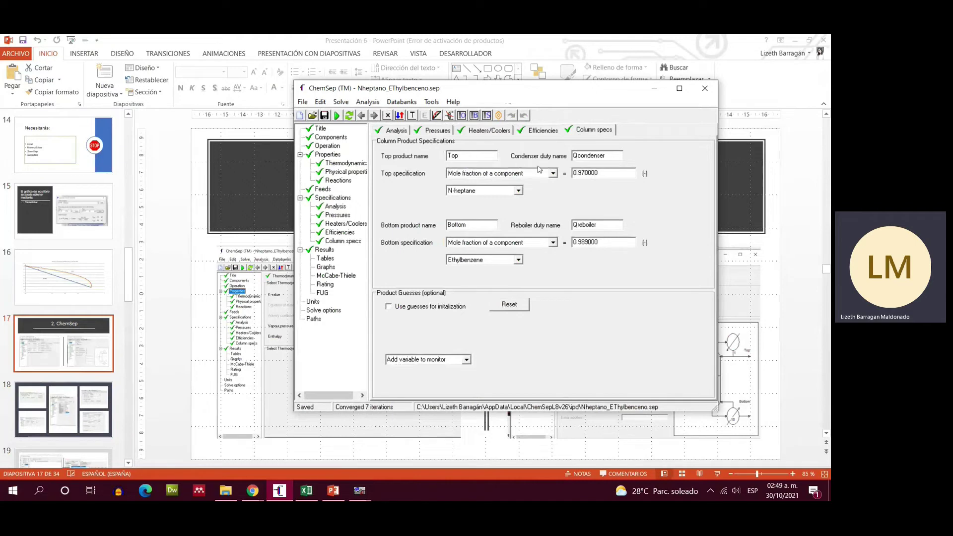
pyautogui.click(553, 174)
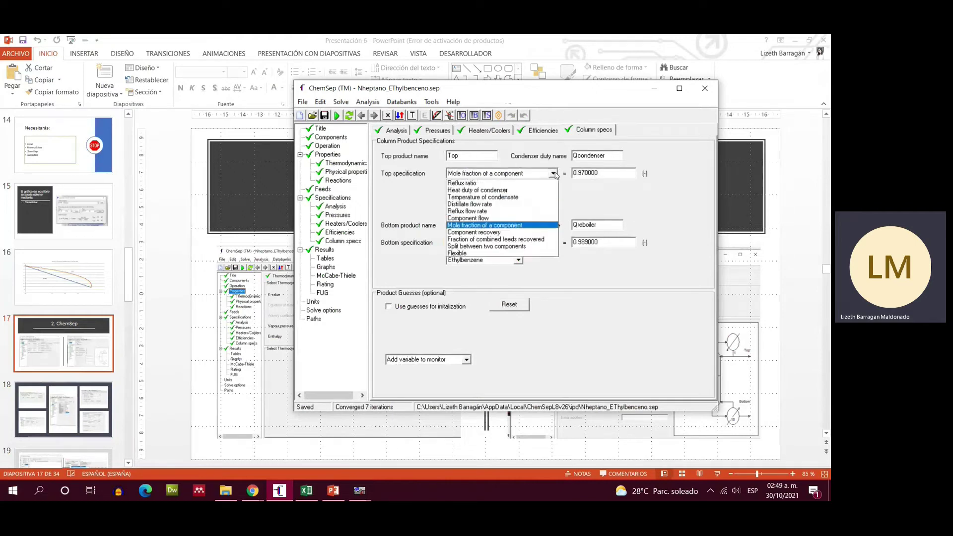
pyautogui.click(554, 173)
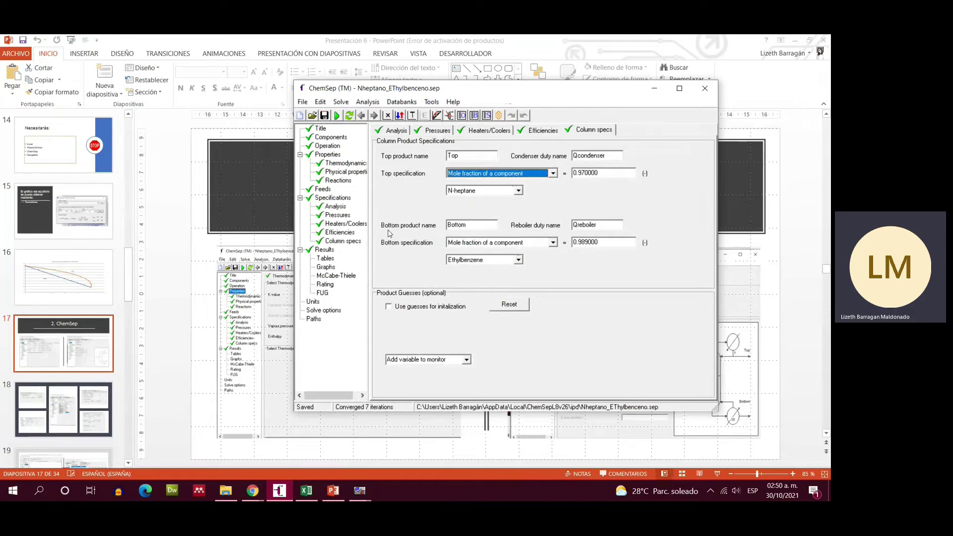
# - Check the input, run the column simulation and close the simulator log
pyautogui.click(336, 117)
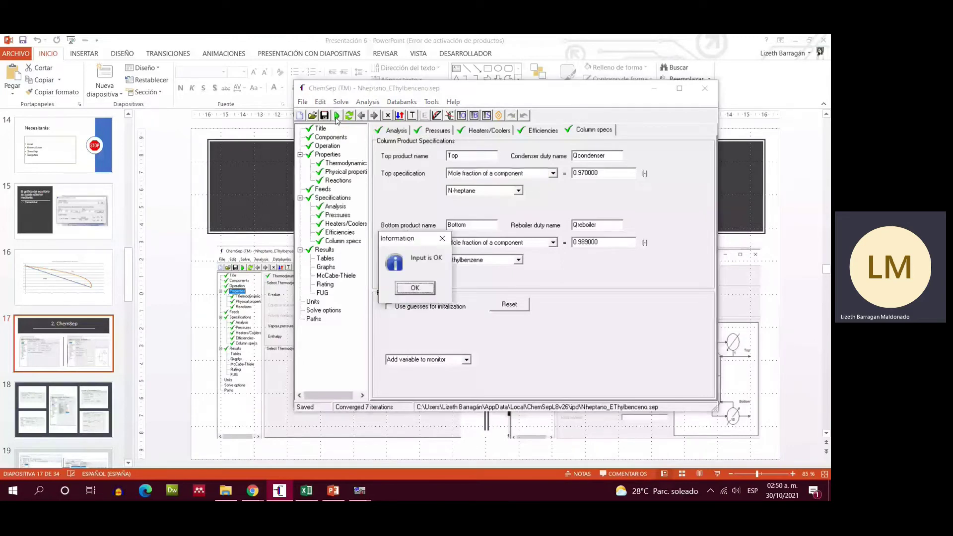
pyautogui.click(415, 288)
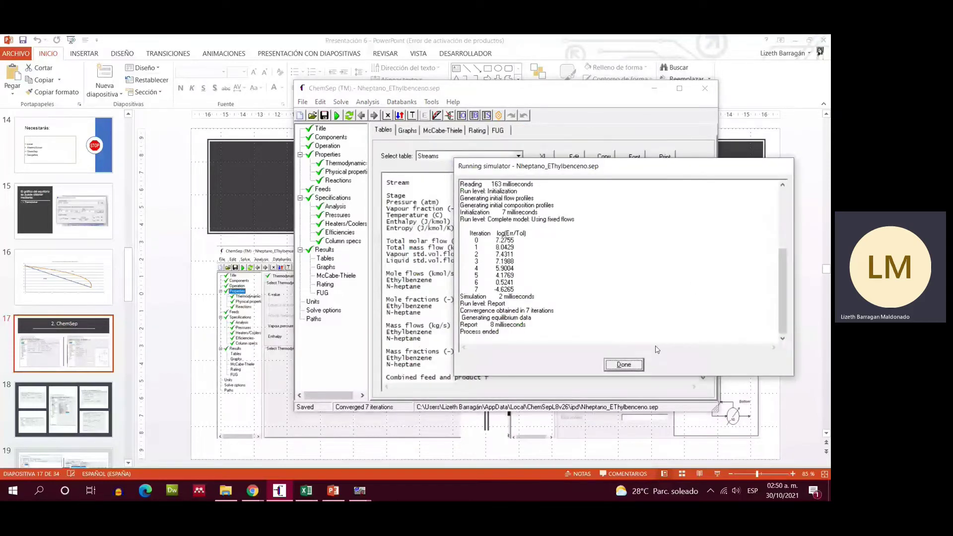
pyautogui.click(624, 364)
# - View the liquid mole fraction graph, the McCabe-Thiele diagram and the column rating among the results
pyautogui.click(415, 135)
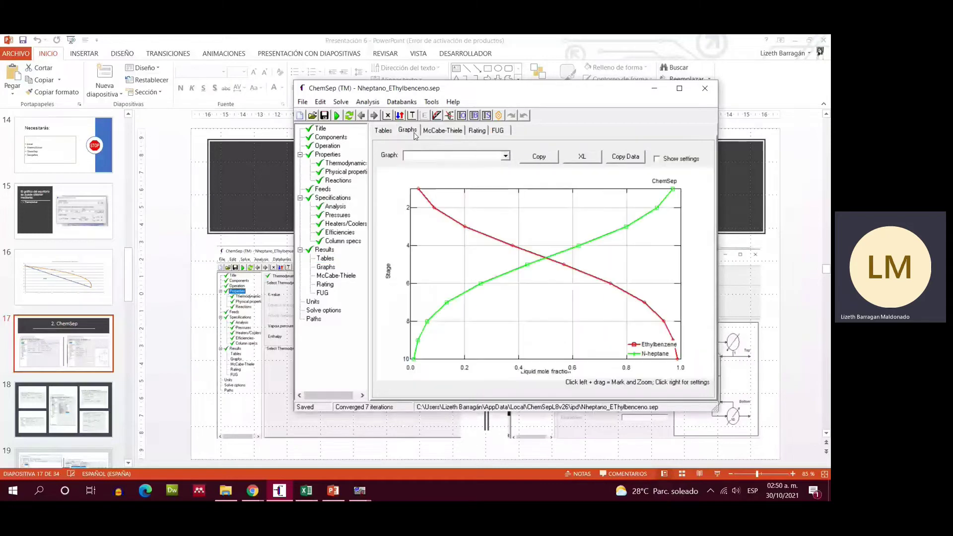
pyautogui.click(451, 136)
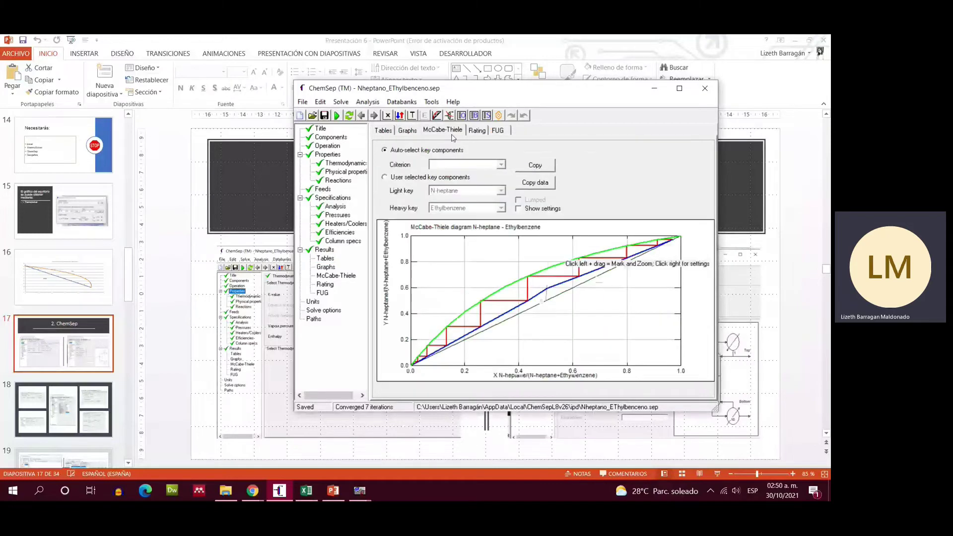
pyautogui.click(476, 131)
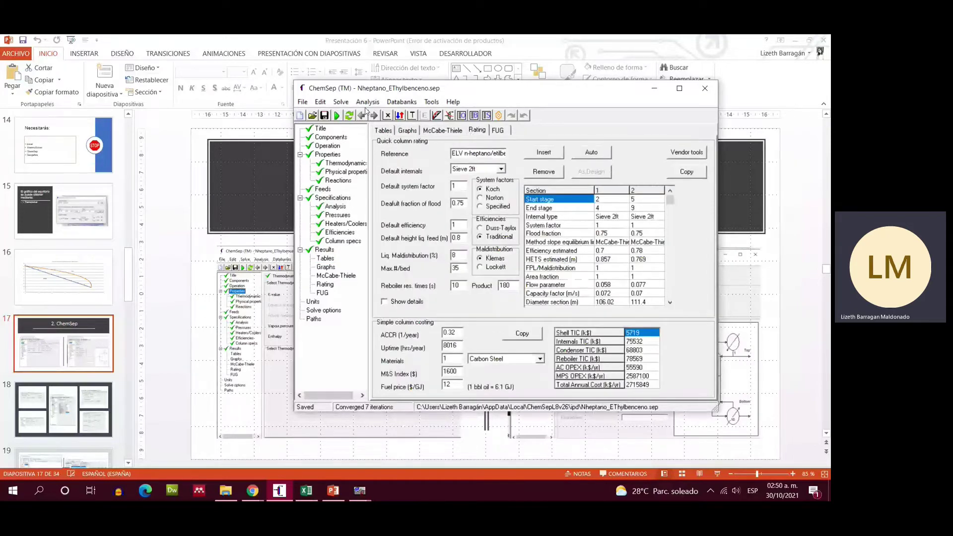
# - Calculate the binary Txy phase diagram for ethylbenzene and n-heptane at a pressure of 1 atm
pyautogui.click(366, 103)
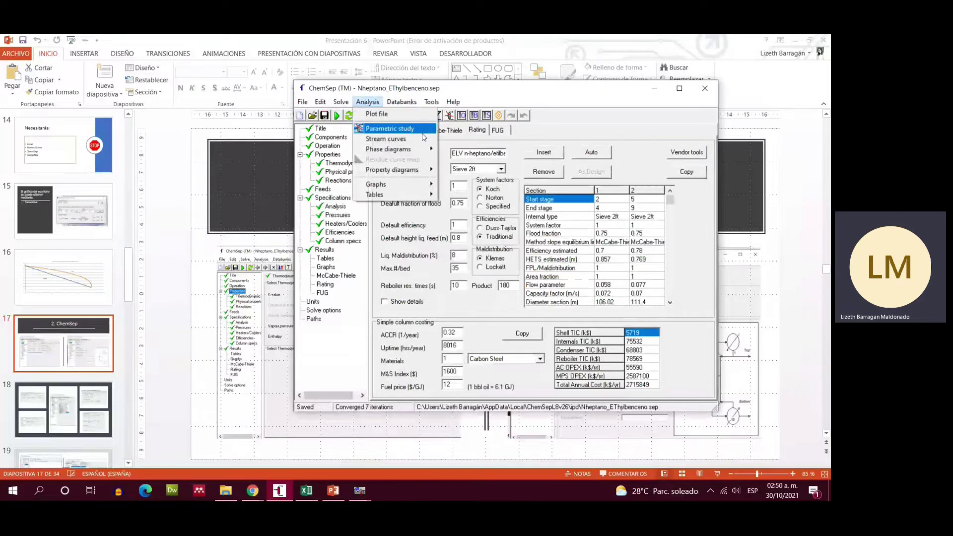
pyautogui.moveTo(435, 151)
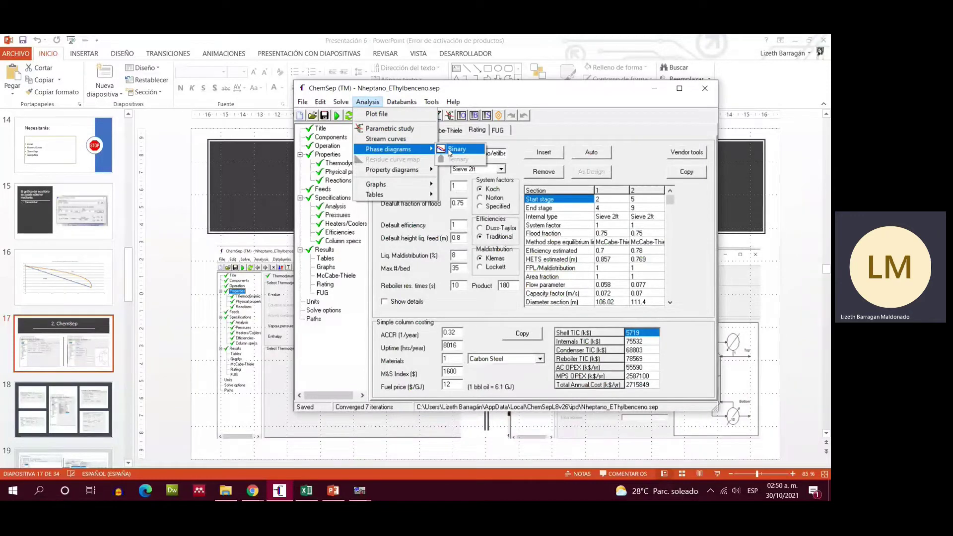
pyautogui.click(450, 150)
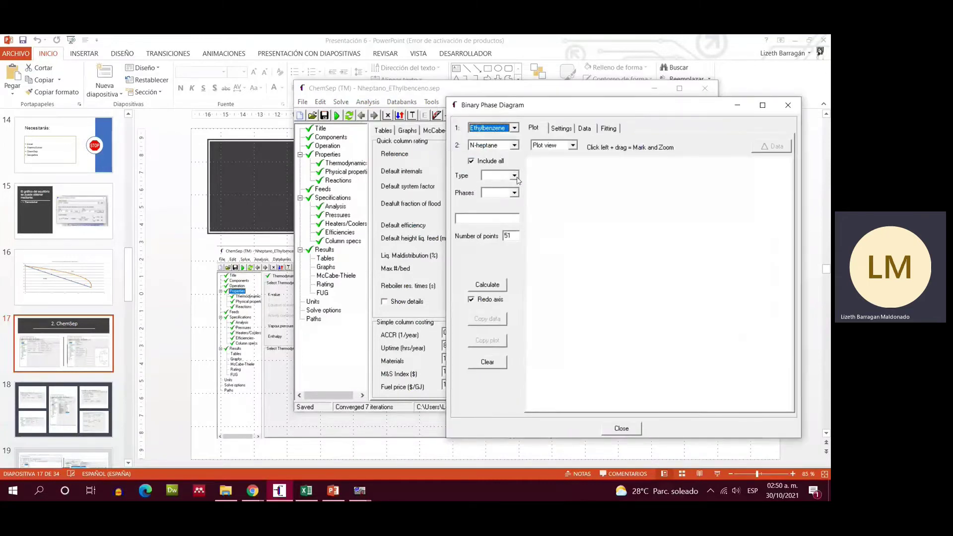
pyautogui.click(514, 176)
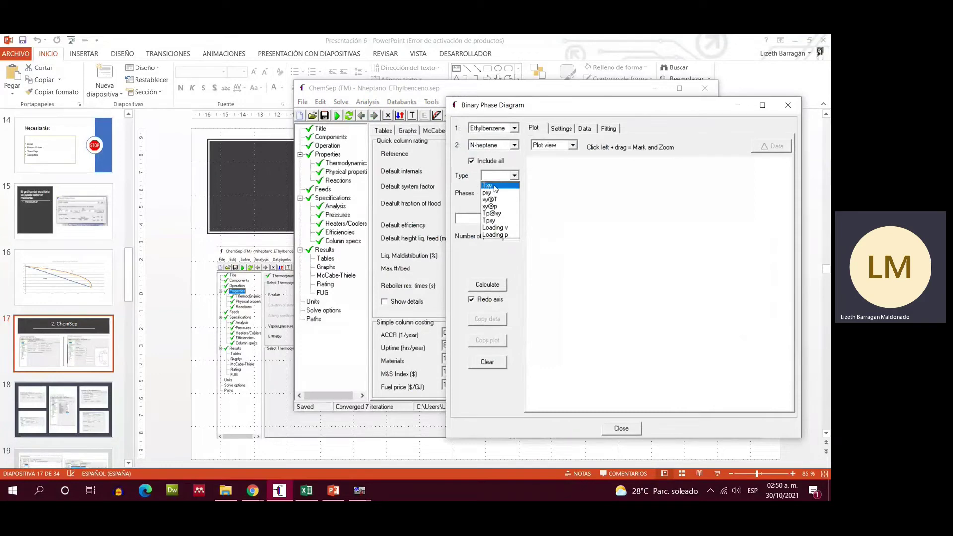
pyautogui.click(494, 187)
pyautogui.click(515, 194)
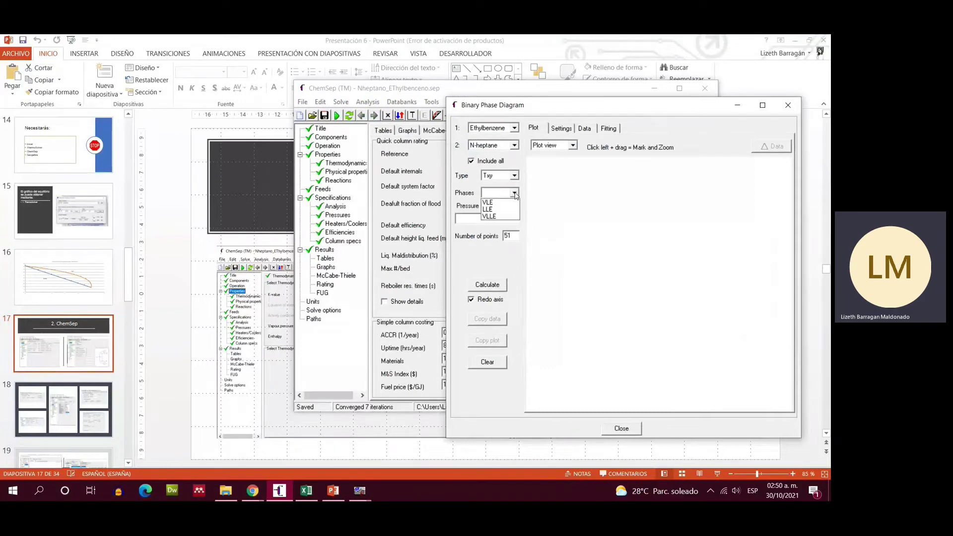
pyautogui.click(516, 194)
pyautogui.click(480, 219)
pyautogui.write('1')
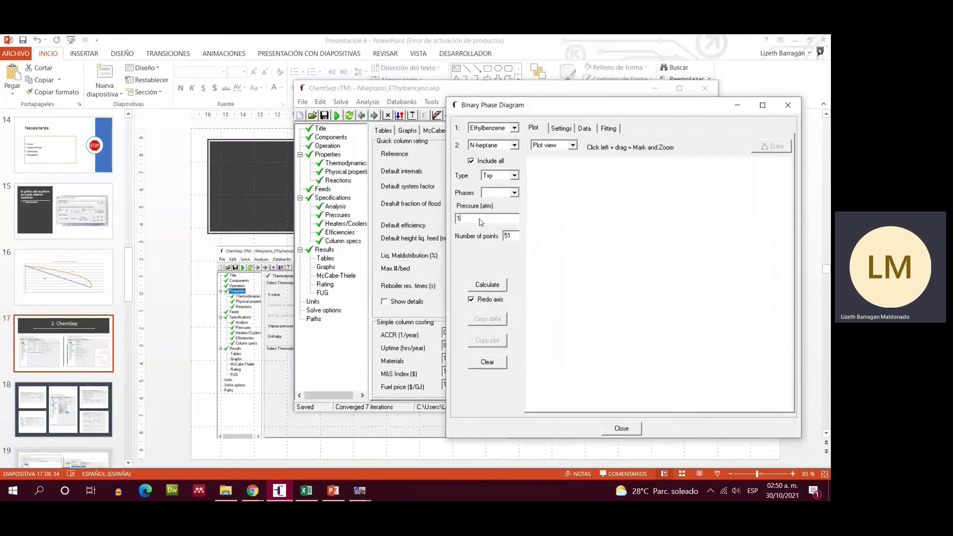
pyautogui.click(499, 285)
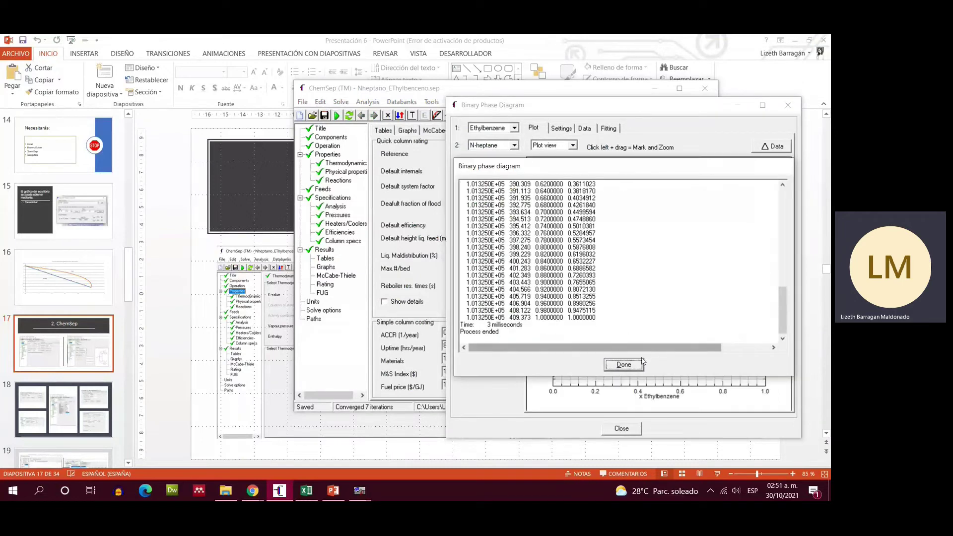
pyautogui.click(623, 365)
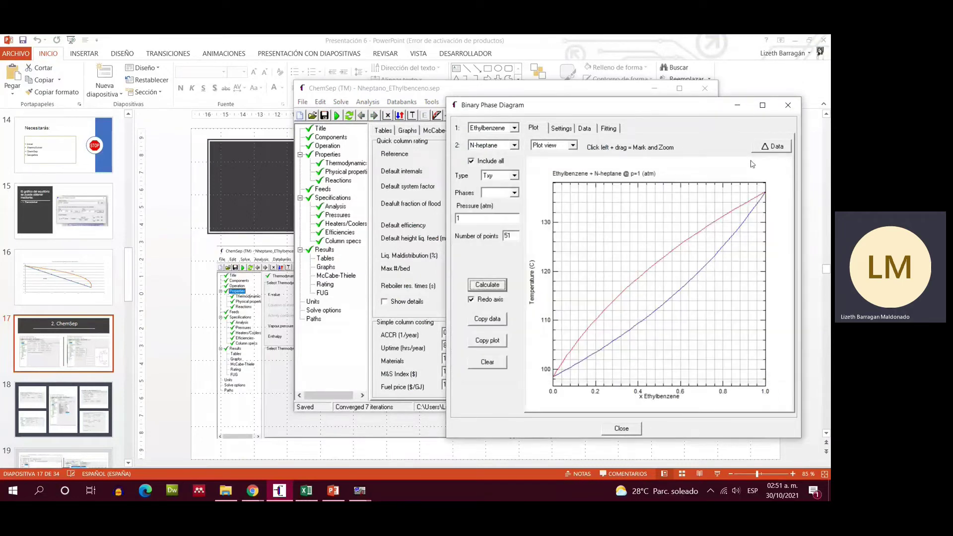
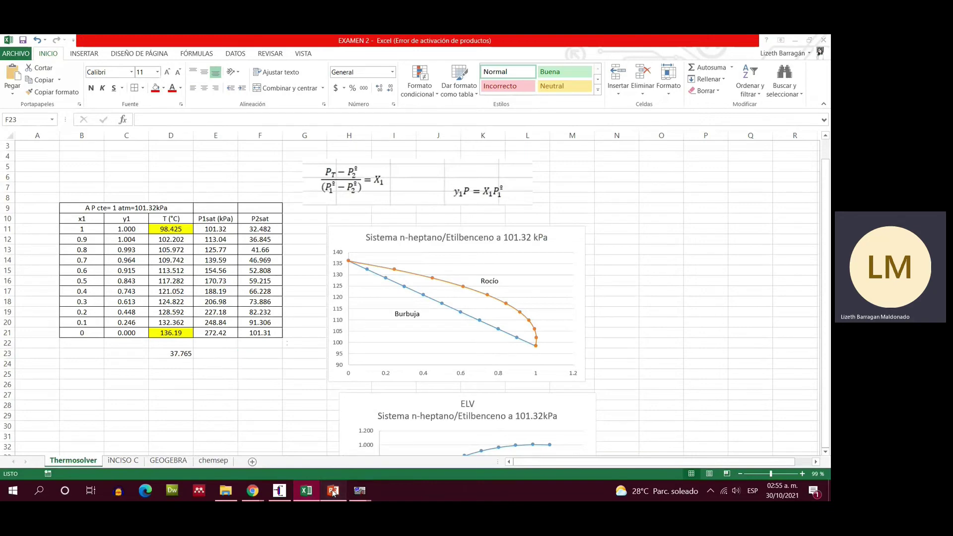
# - Point out the x1 = 0 composition row in the Excel table and switch to PowerPoint to review the X-Y data for GeoGebra
pyautogui.click(333, 491)
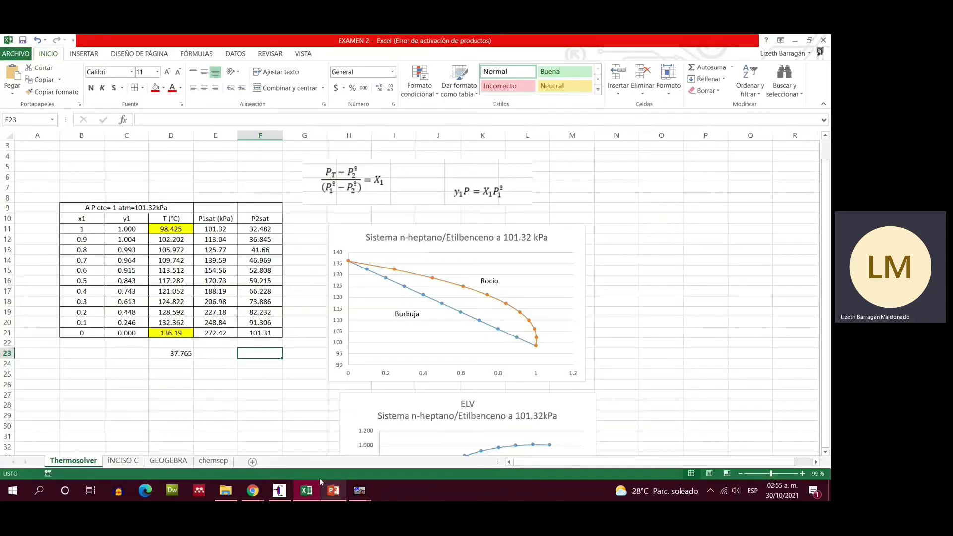
pyautogui.click(97, 333)
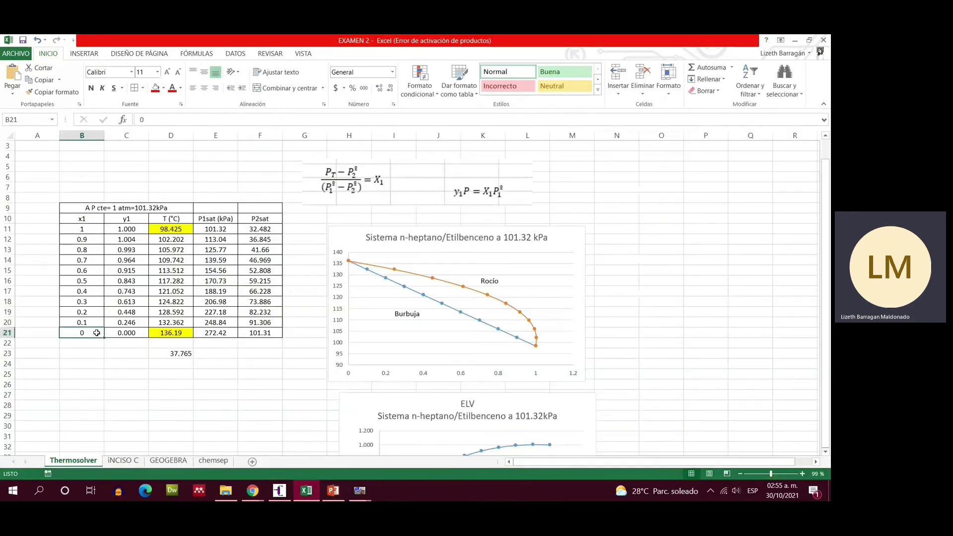
pyautogui.click(333, 491)
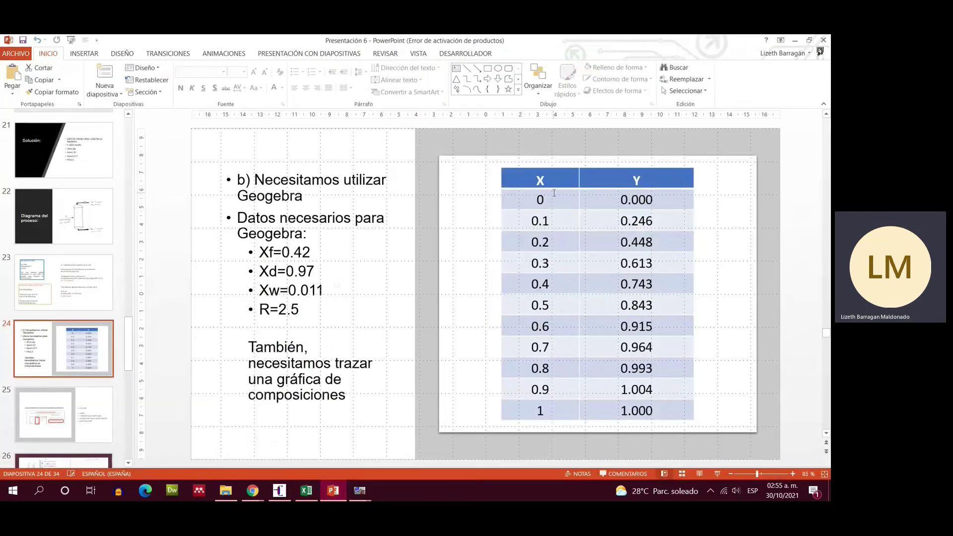
# - Switch to Excel and select the X and Y equilibrium data in D4:E14 of the GEOGEBRA sheet
pyautogui.click(306, 490)
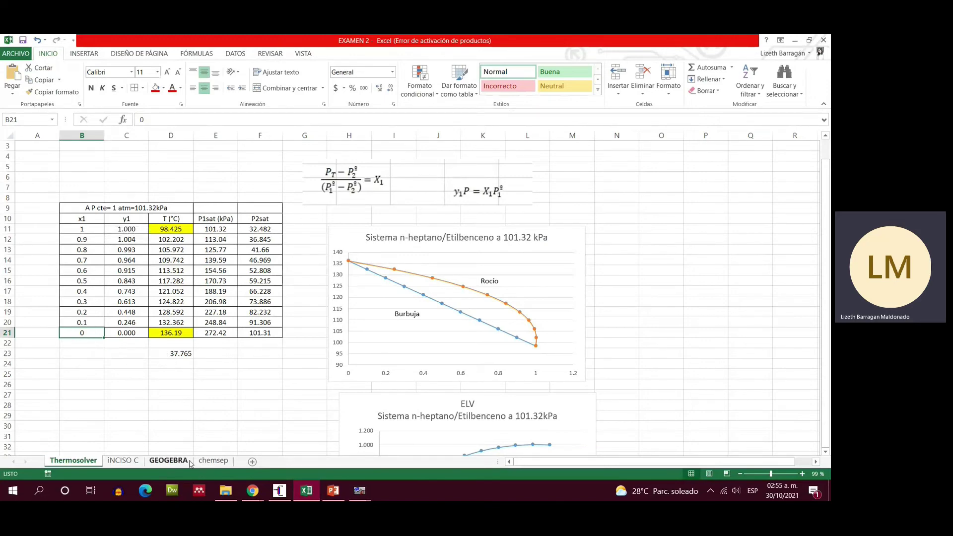
pyautogui.click(204, 460)
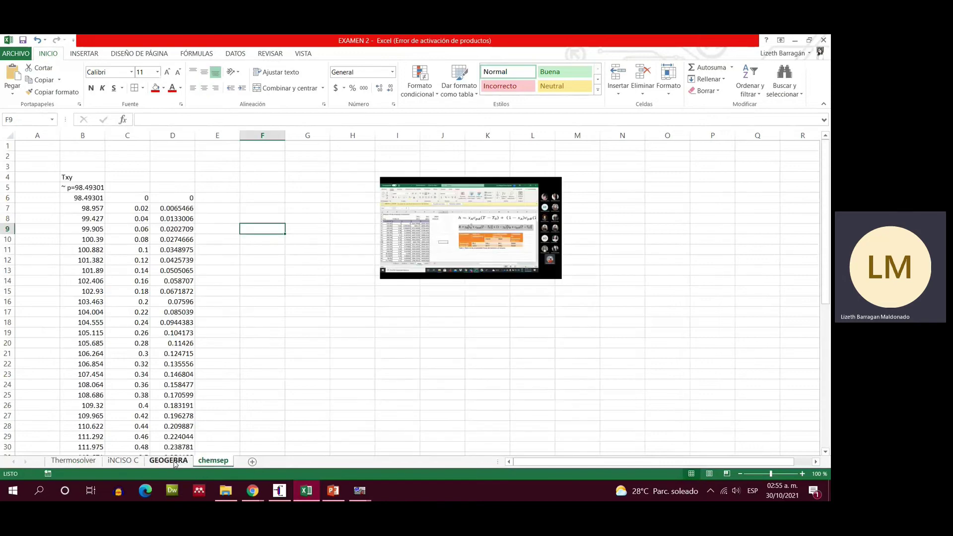
pyautogui.click(174, 461)
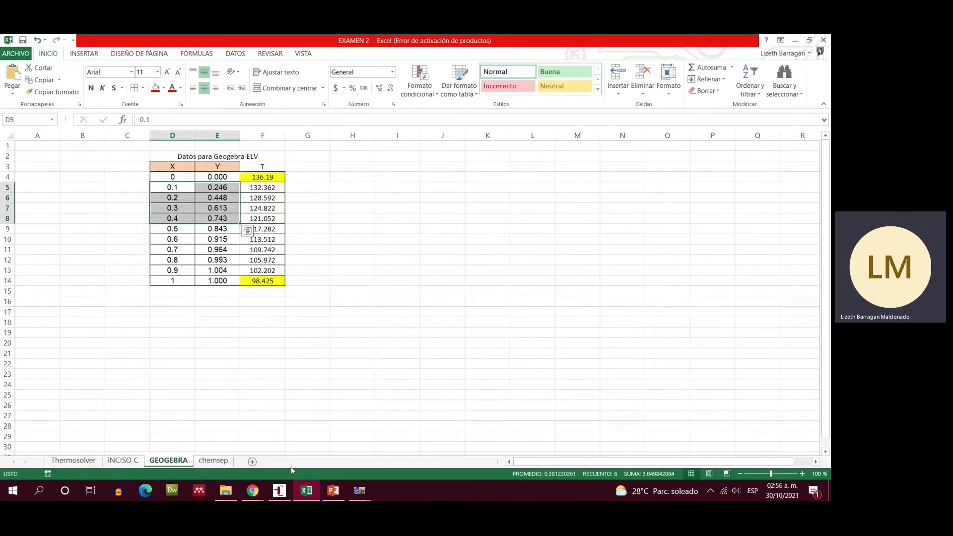
pyautogui.click(377, 289)
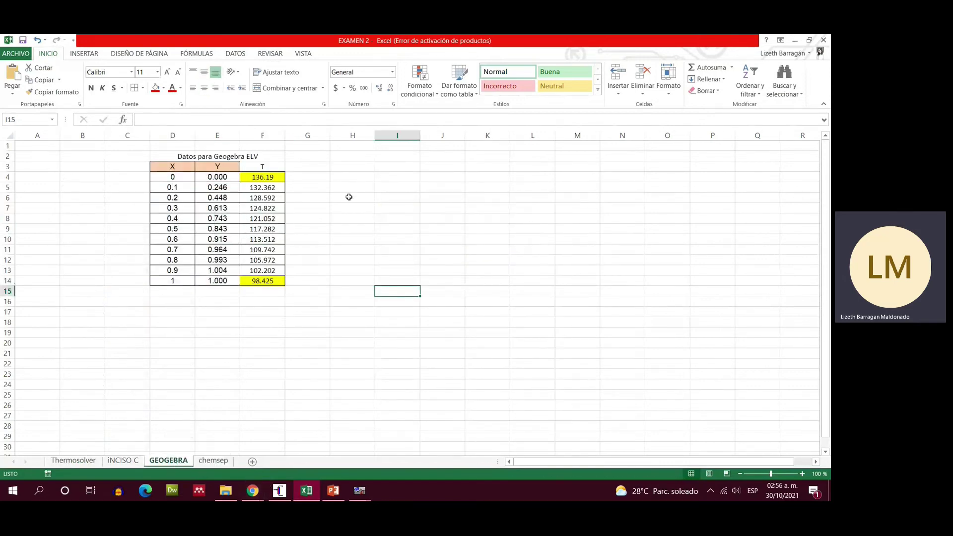
pyautogui.click(174, 176)
pyautogui.moveTo(173, 177); pyautogui.dragTo(217, 280)
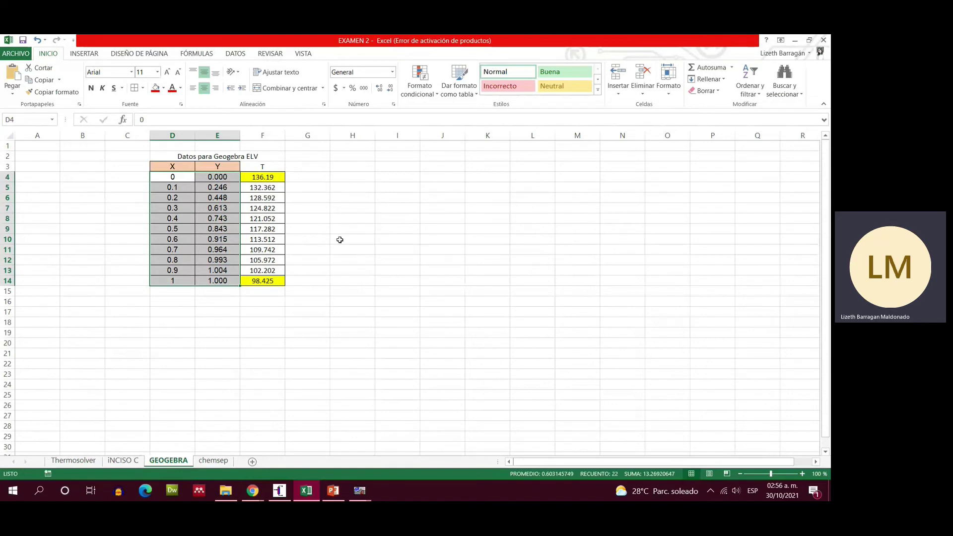
# - Switch to GeoGebra Clásico in Chrome and load Geogebra parte 1.ggb from the EXAMEN 2 folder into it
pyautogui.click(253, 490)
pyautogui.click(198, 43)
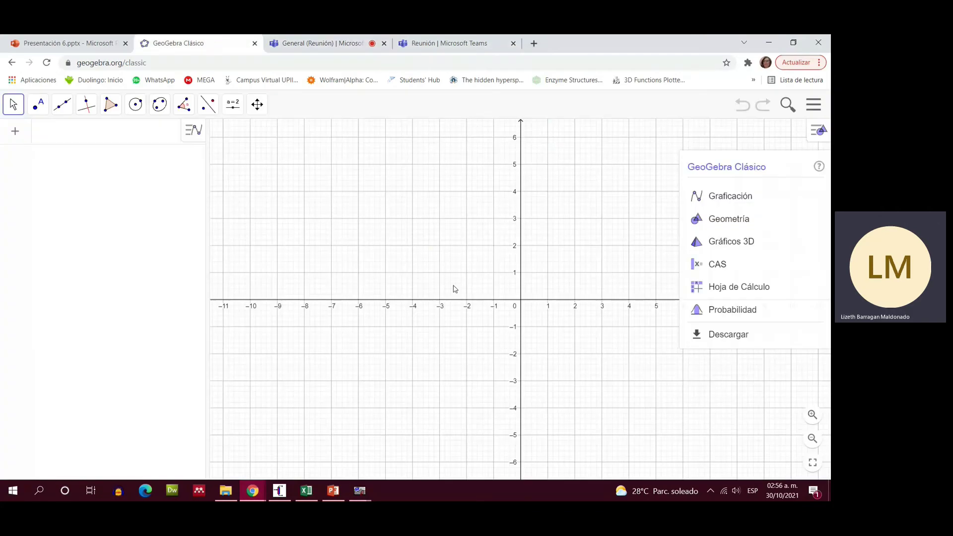
pyautogui.click(225, 490)
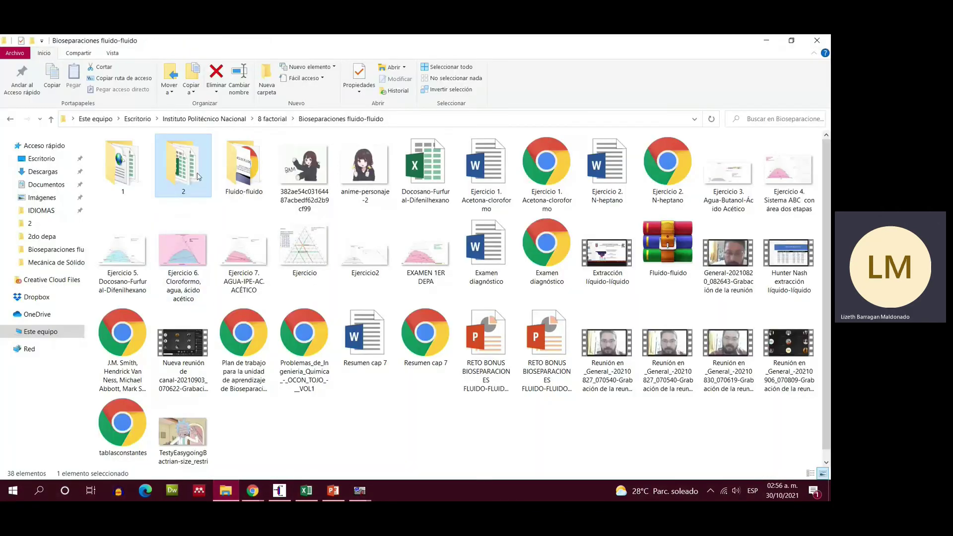
pyautogui.doubleClick(197, 176)
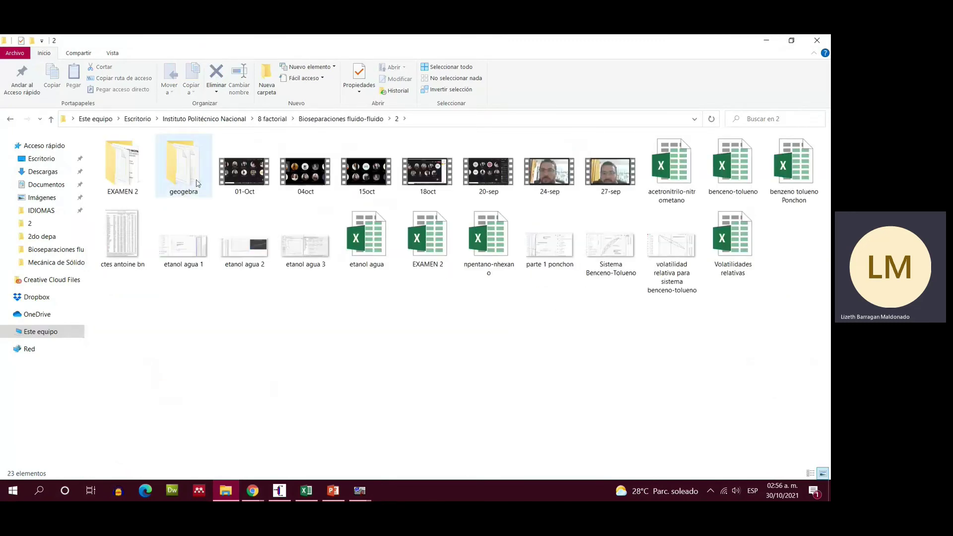
pyautogui.doubleClick(132, 185)
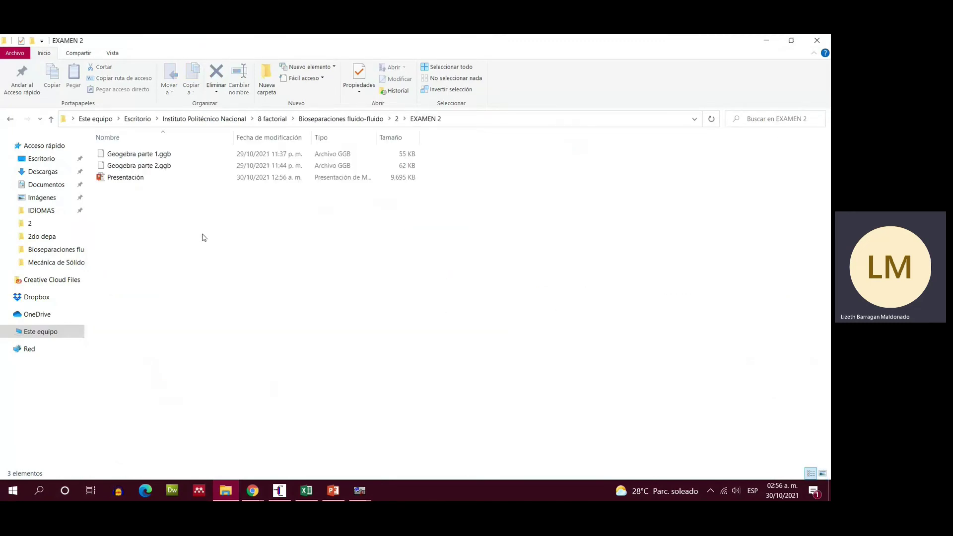
pyautogui.moveTo(162, 154); pyautogui.dragTo(336, 338)
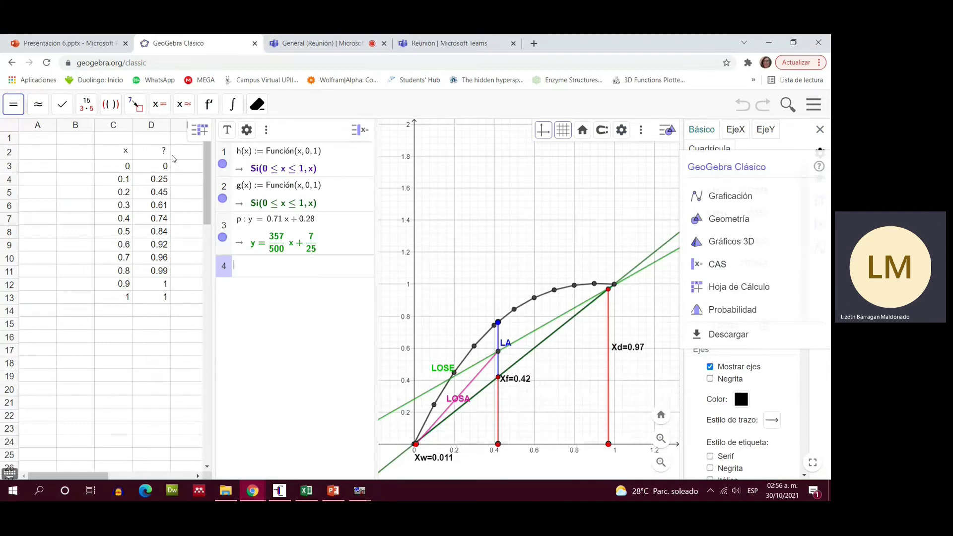
# - Select the composition data in C3:D13 of the GeoGebra spreadsheet and view the object types that can be created from it
pyautogui.click(121, 168)
pyautogui.moveTo(121, 167); pyautogui.dragTo(156, 301)
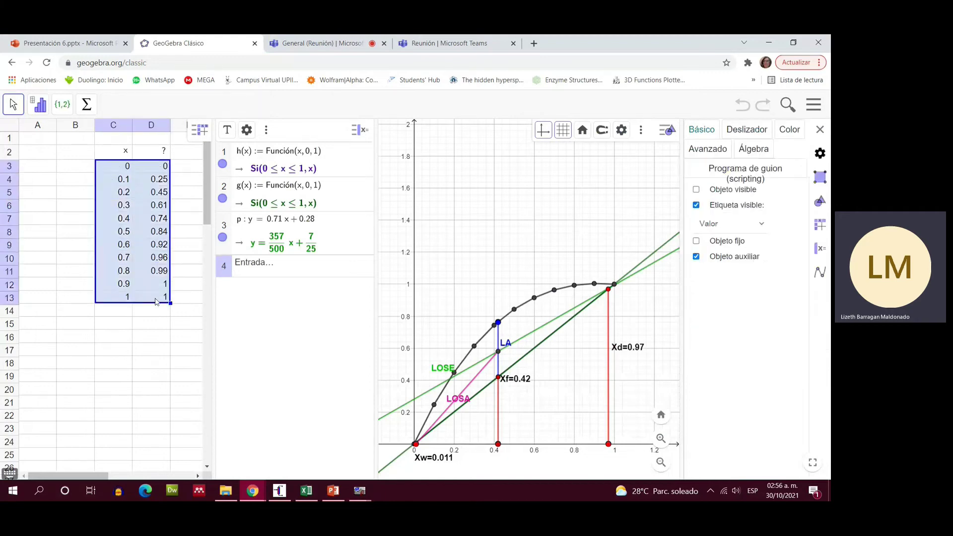
pyautogui.rightClick(157, 302)
pyautogui.moveTo(301, 402)
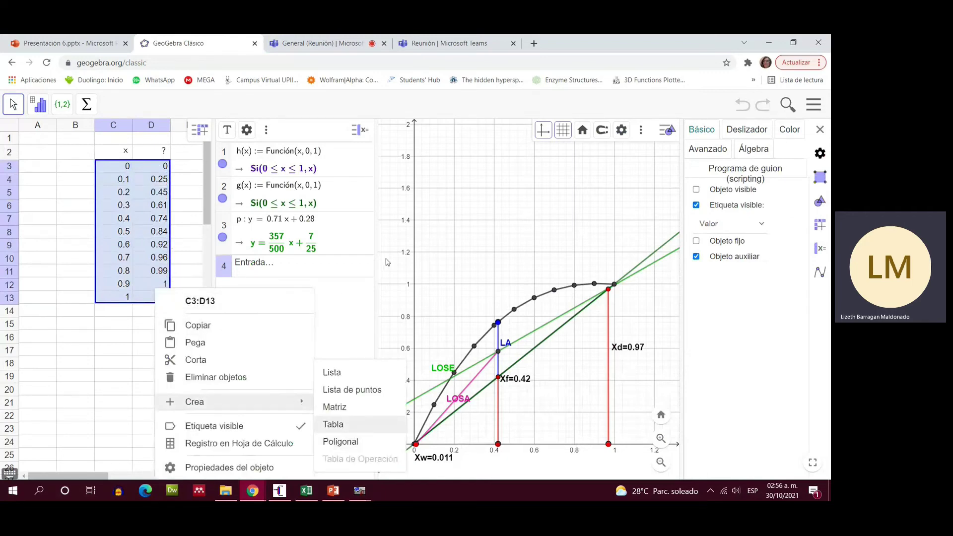
pyautogui.click(445, 278)
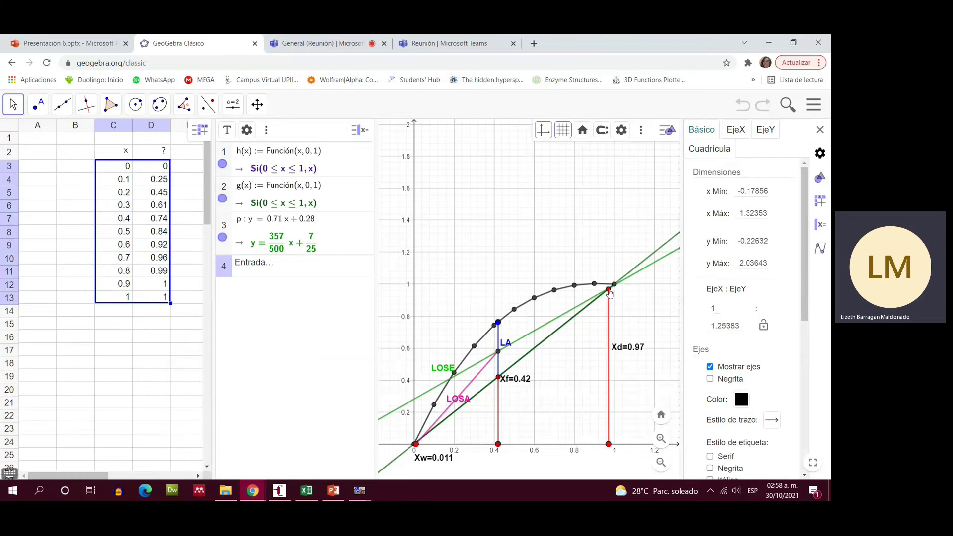
# - Review the feed conditions and LOSE equation on slide 25 in PowerPoint, and return to the GeoGebra graph
pyautogui.click(327, 498)
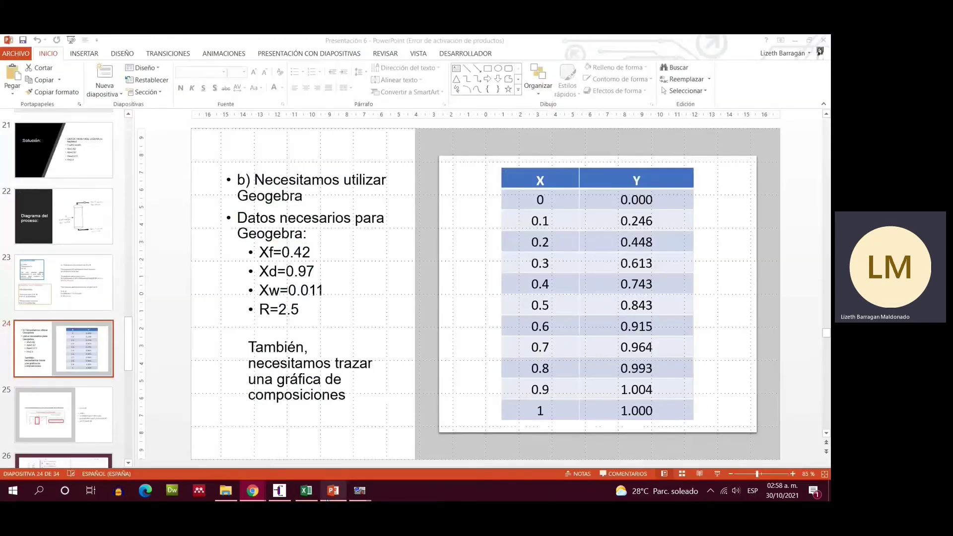
pyautogui.scroll(-1, 238, 361)
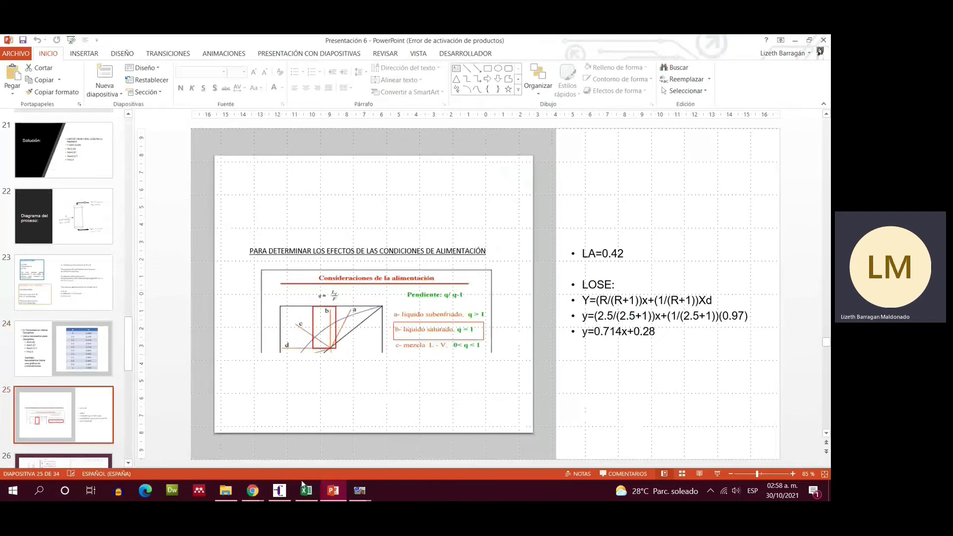
pyautogui.click(252, 491)
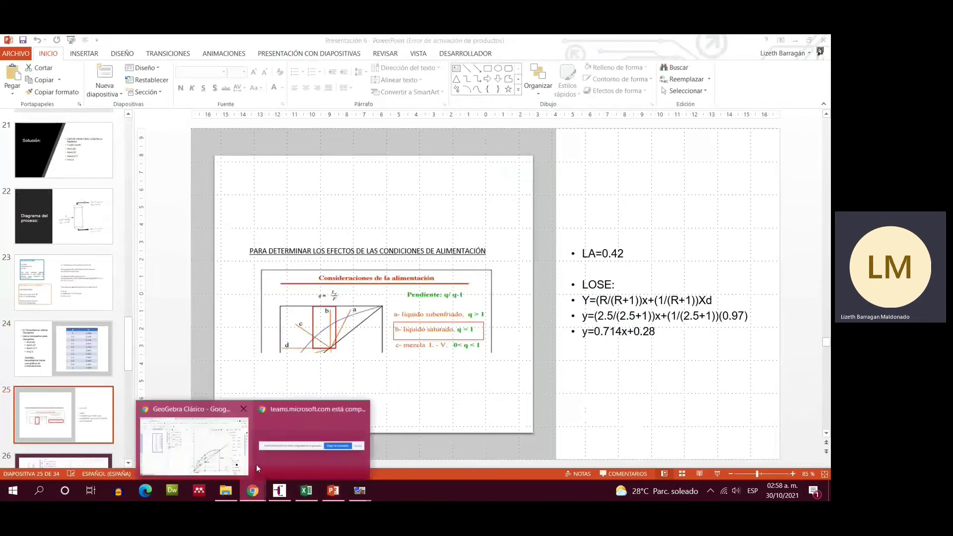
pyautogui.click(233, 458)
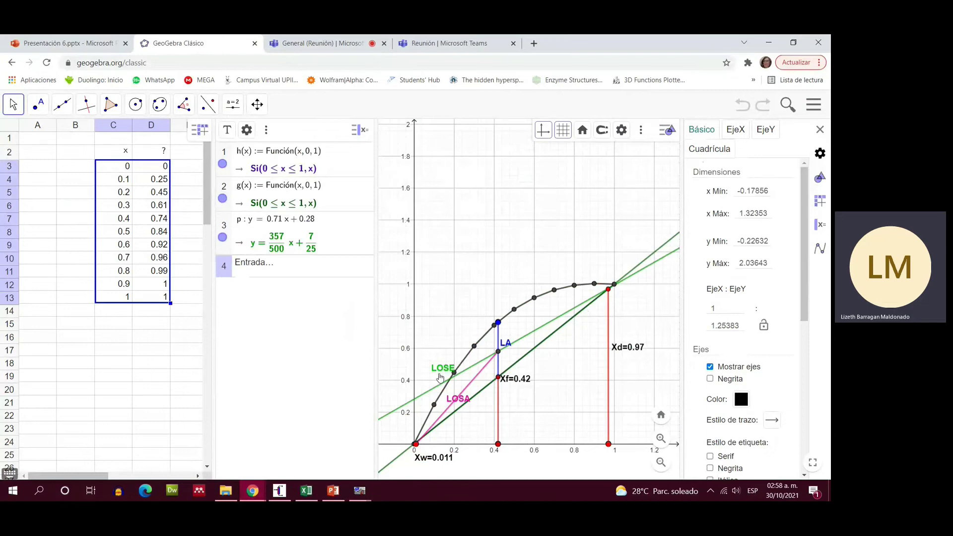
# - Highlight the equation y=0.714x+0.28 on slide 25 in PowerPoint and compare it with the lines in GeoGebra
pyautogui.click(334, 490)
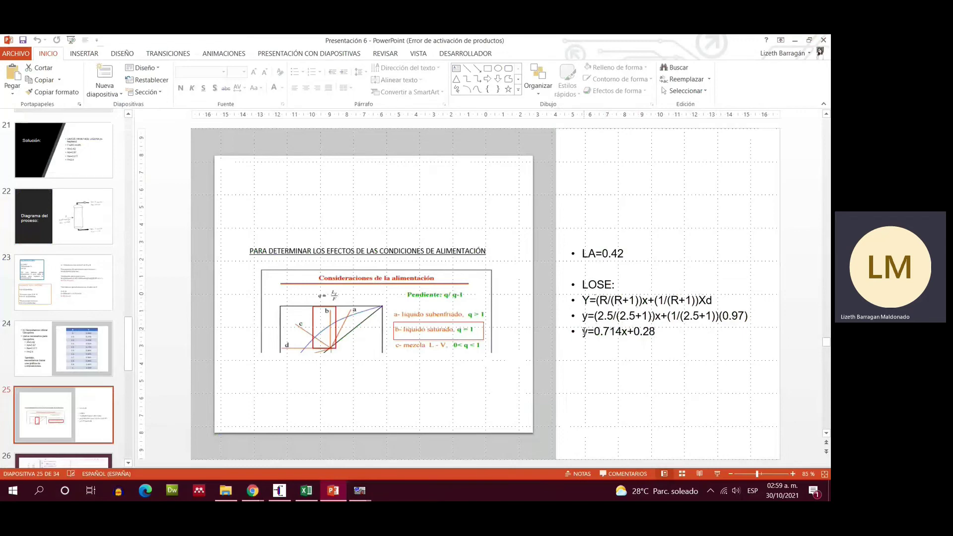
pyautogui.moveTo(584, 332); pyautogui.dragTo(656, 332)
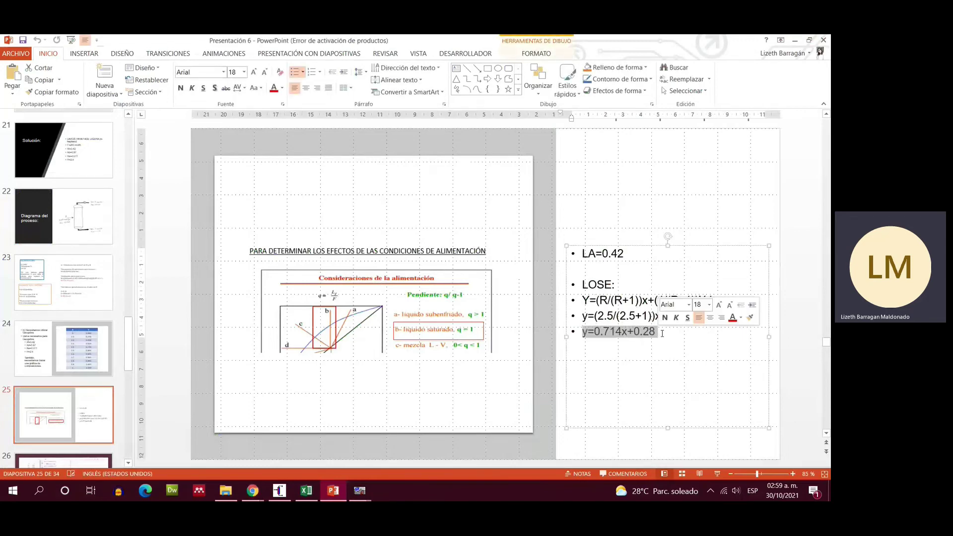
pyautogui.click(660, 333)
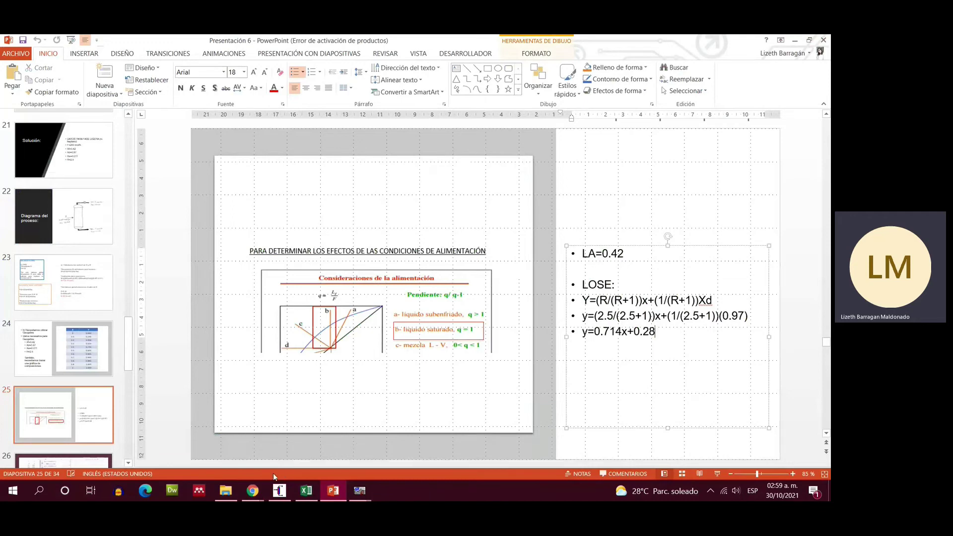
pyautogui.moveTo(258, 493)
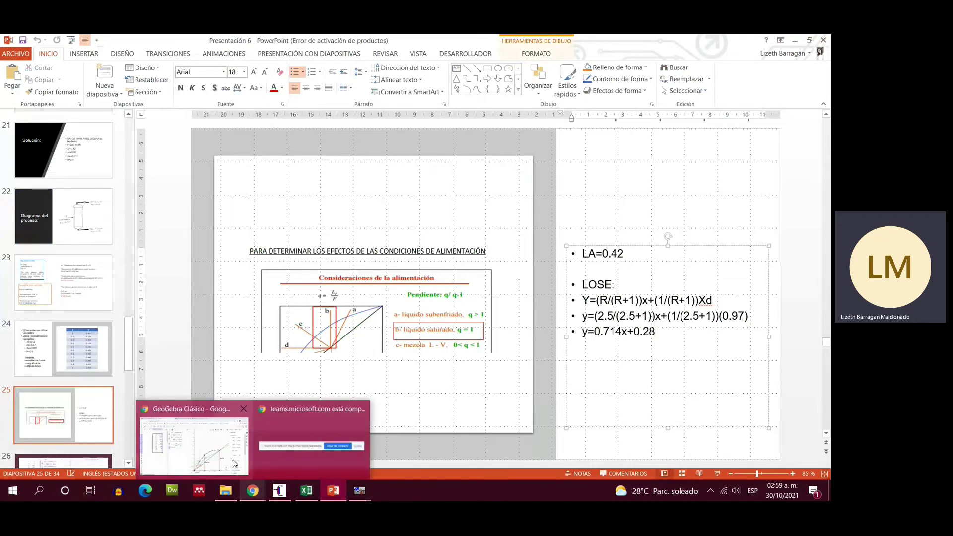
pyautogui.click(235, 463)
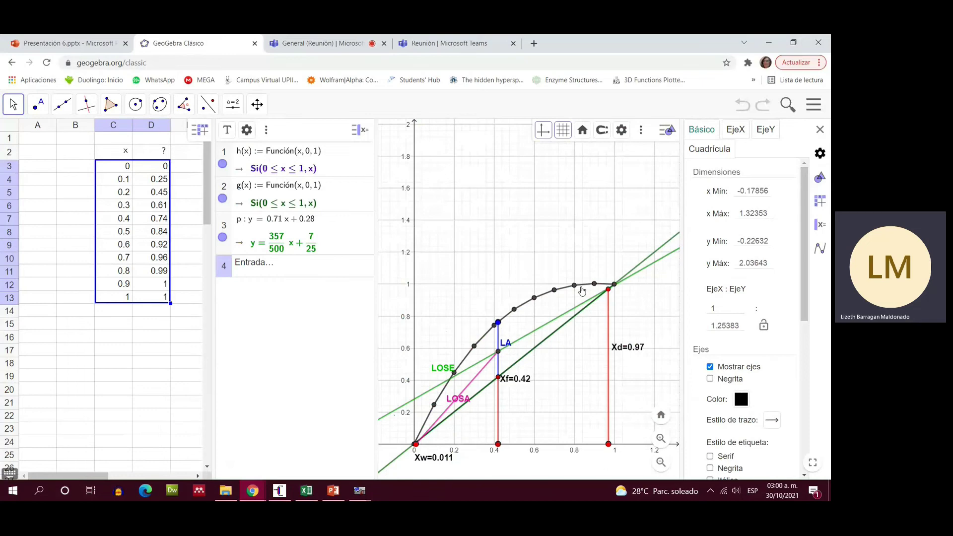
pyautogui.click(69, 108)
pyautogui.click(85, 159)
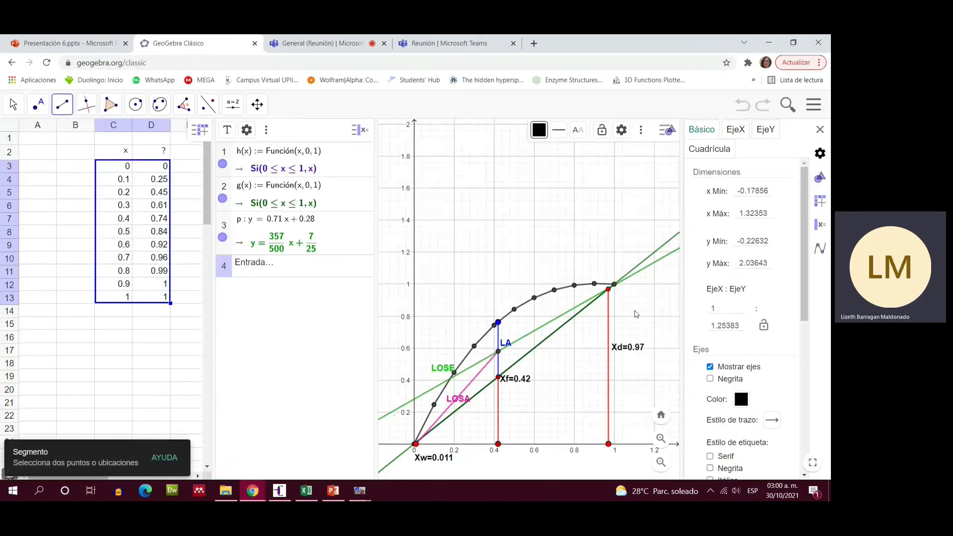
pyautogui.click(614, 283)
pyautogui.click(610, 237)
pyautogui.press('Escape')
pyautogui.hotkey('ctrl', 'z')
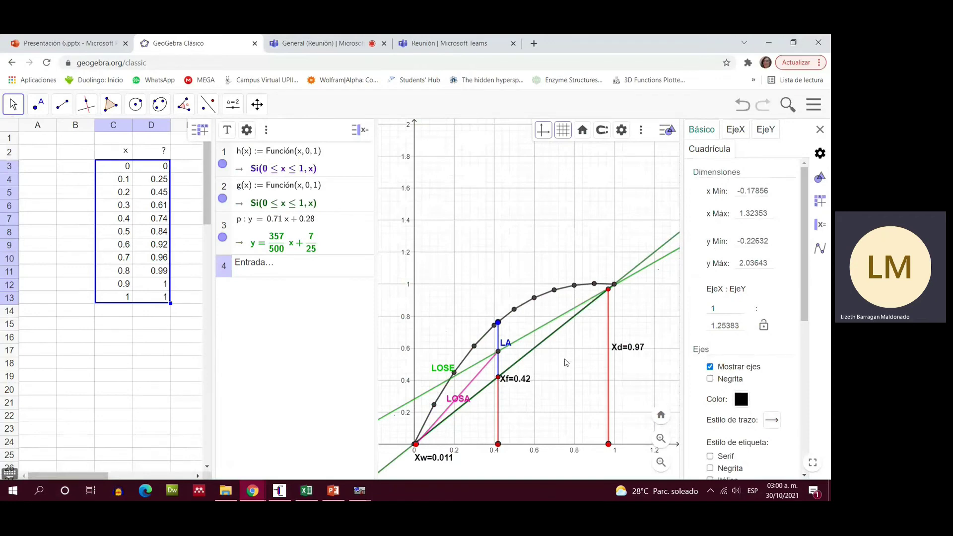
# - Draw a near-horizontal segment from the red Xd point on the diagonal to the equilibrium curve point at x = 0.7
pyautogui.scroll(1, 566, 362)
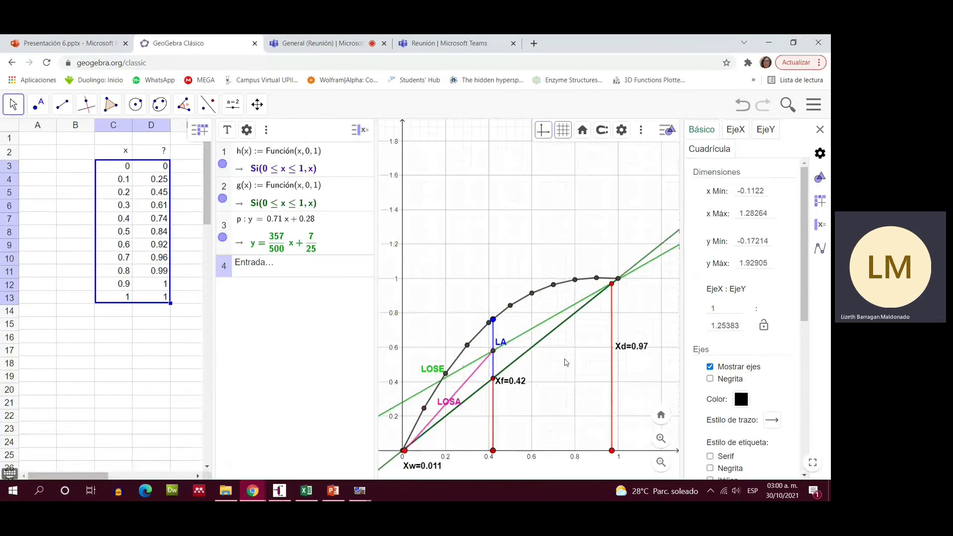
pyautogui.scroll(1, 567, 362)
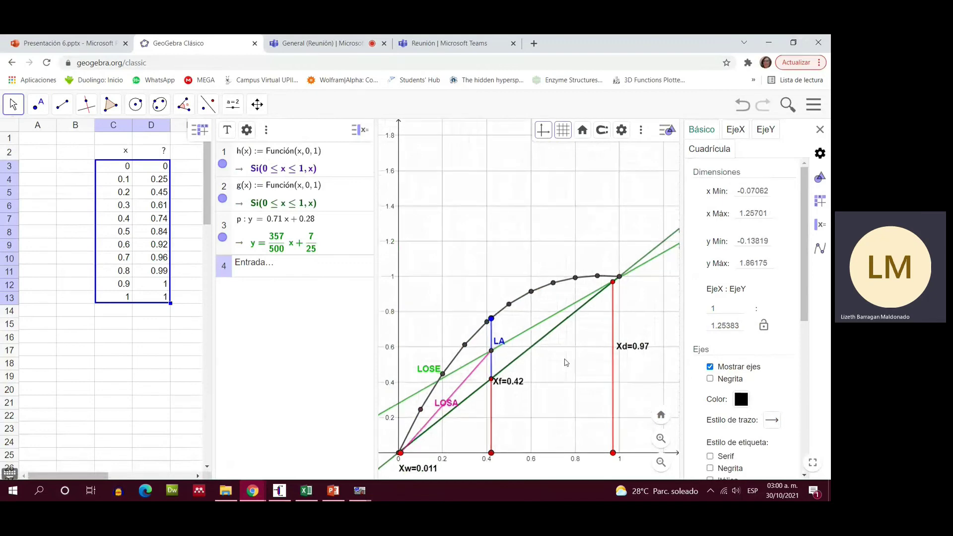
pyautogui.scroll(5, 566, 362)
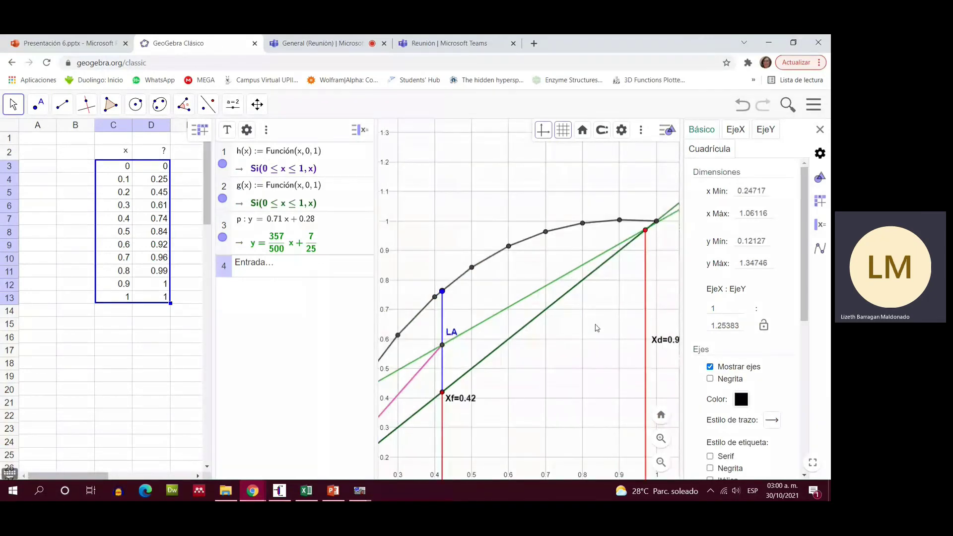
pyautogui.moveTo(597, 327); pyautogui.dragTo(555, 386)
pyautogui.click(62, 104)
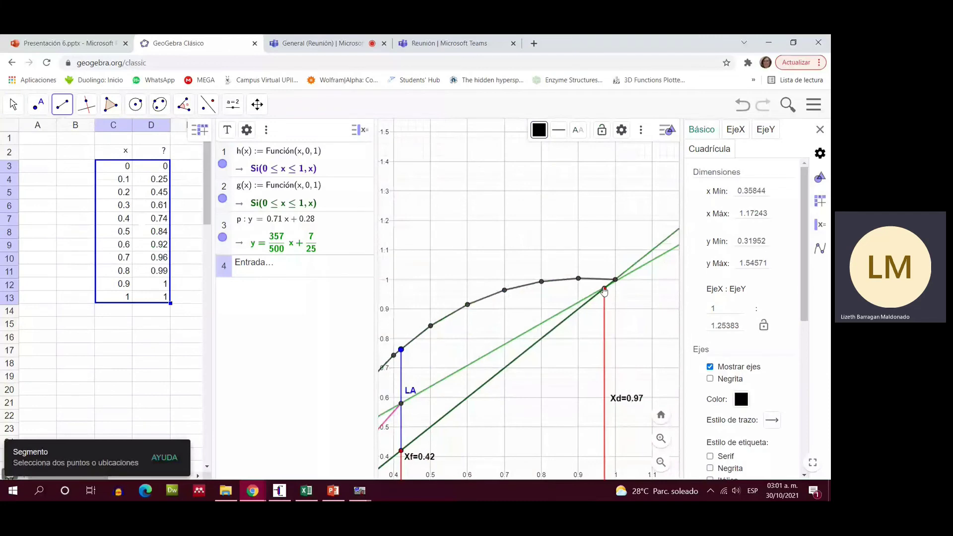
pyautogui.click(603, 289)
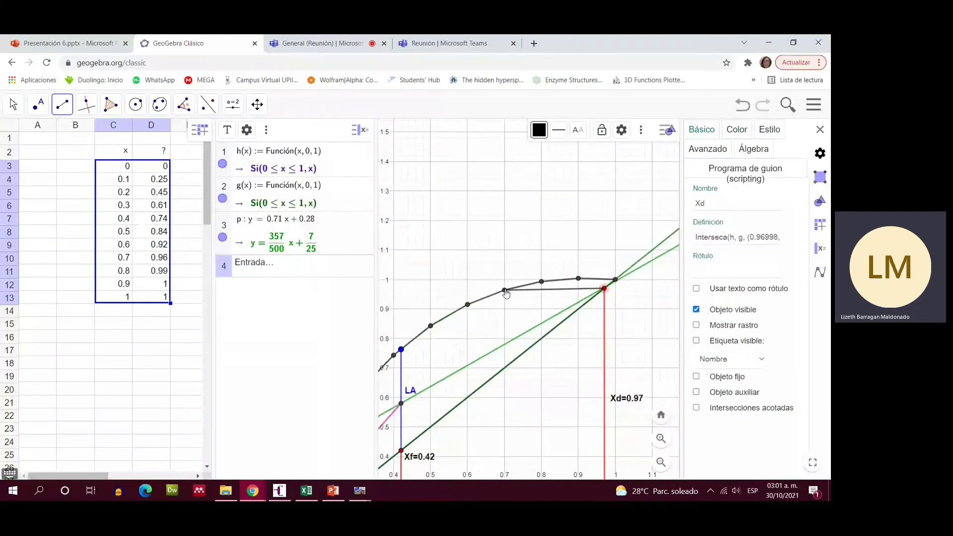
pyautogui.click(506, 293)
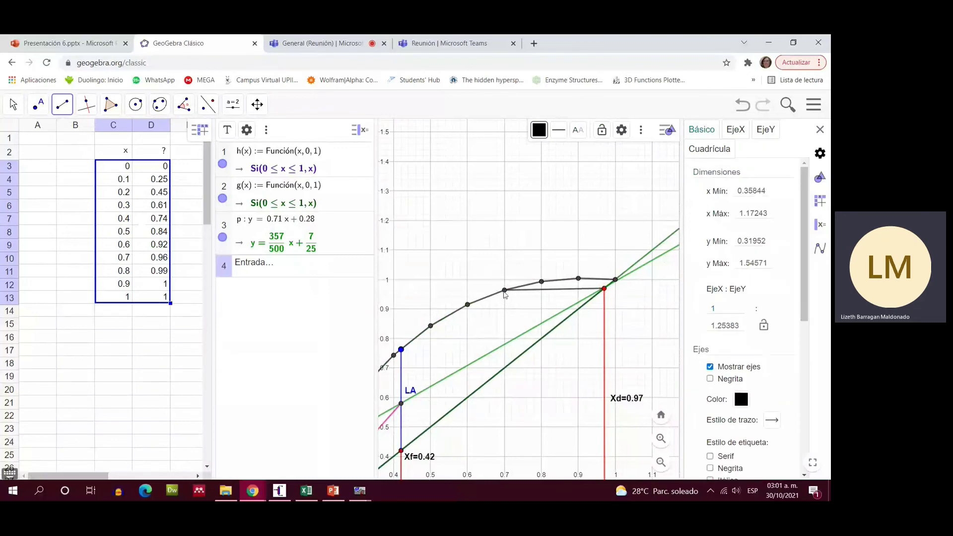
# - Draw a vertical segment from the equilibrium curve point at x = 0.7 down to the LOSE line to close the first stage
pyautogui.click(505, 292)
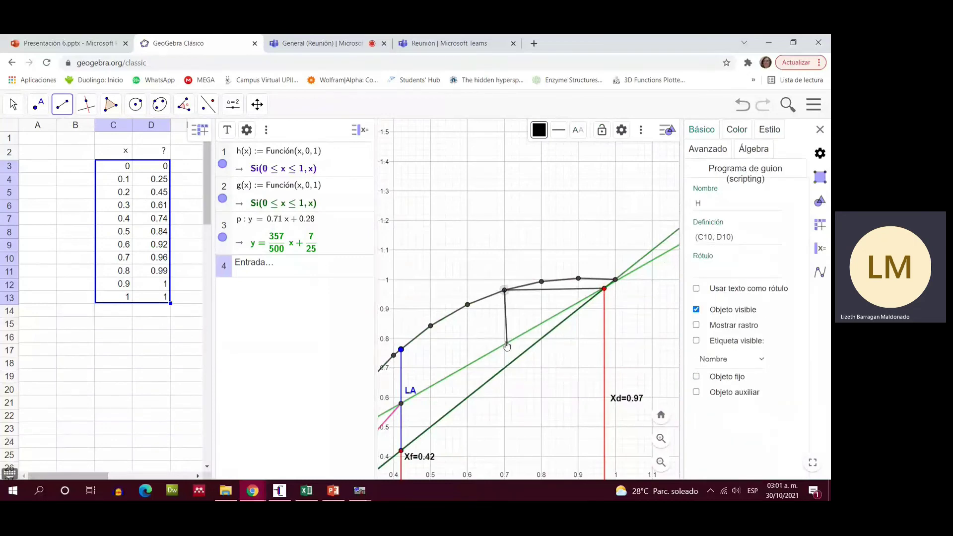
pyautogui.click(504, 344)
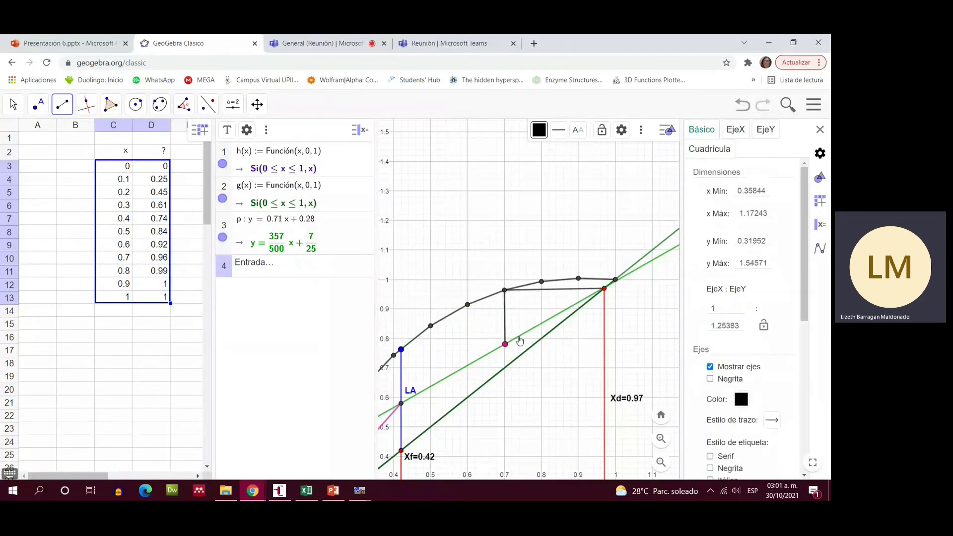
pyautogui.click(13, 105)
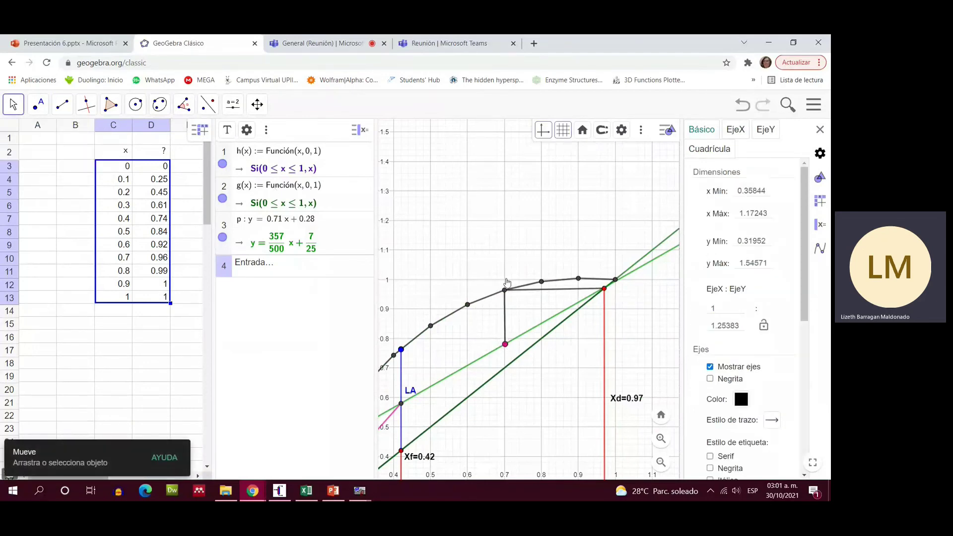
pyautogui.moveTo(541, 258); pyautogui.dragTo(659, 186)
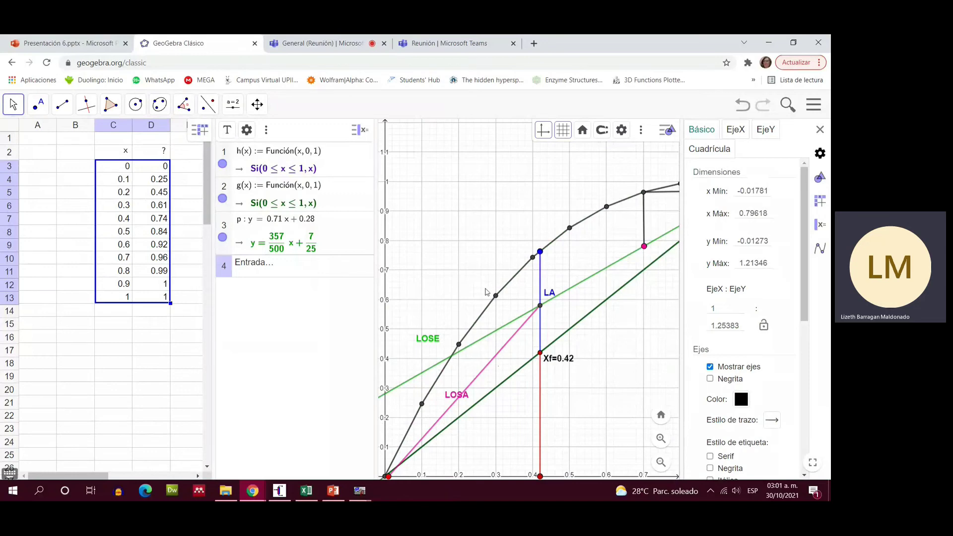
# - Open GeoGebra Clásico in a new browser tab and load Geogebra parte 2.ggb from the EXAMEN 2 folder into it
pyautogui.click(533, 44)
pyautogui.write('geo')
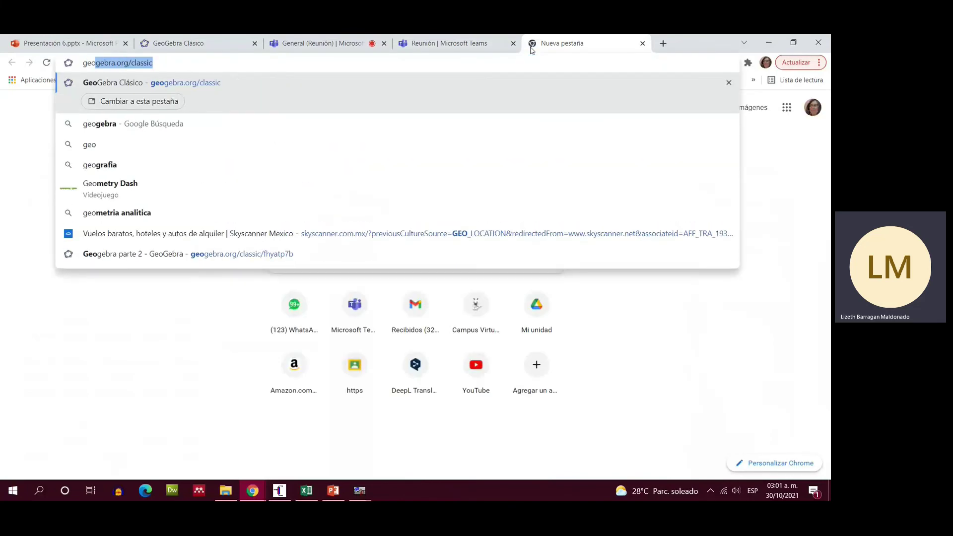
pyautogui.press('Return')
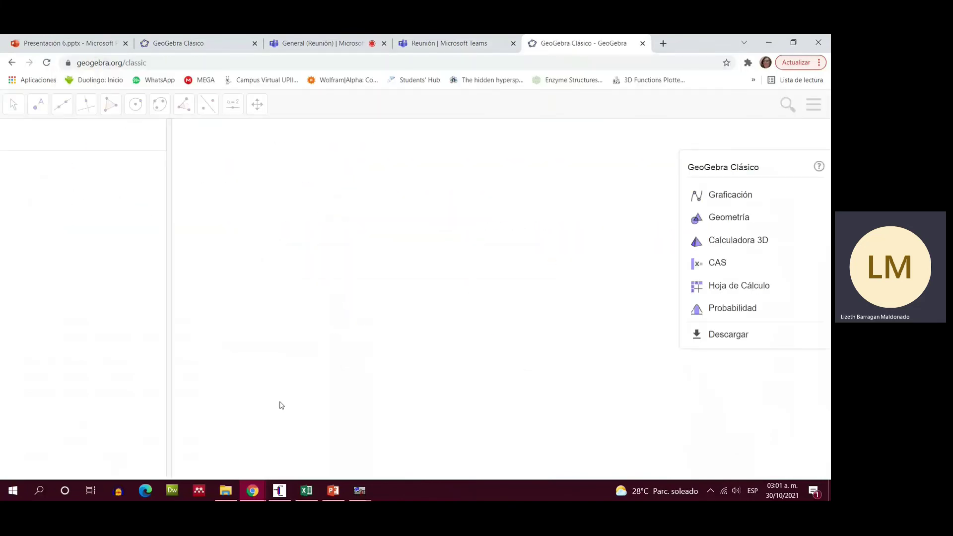
pyautogui.click(226, 490)
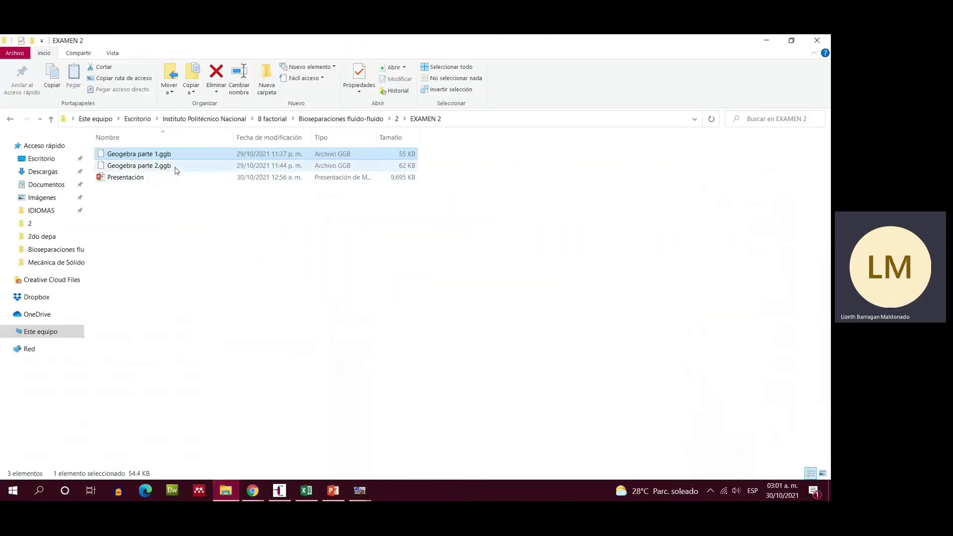
pyautogui.moveTo(175, 167); pyautogui.dragTo(385, 266)
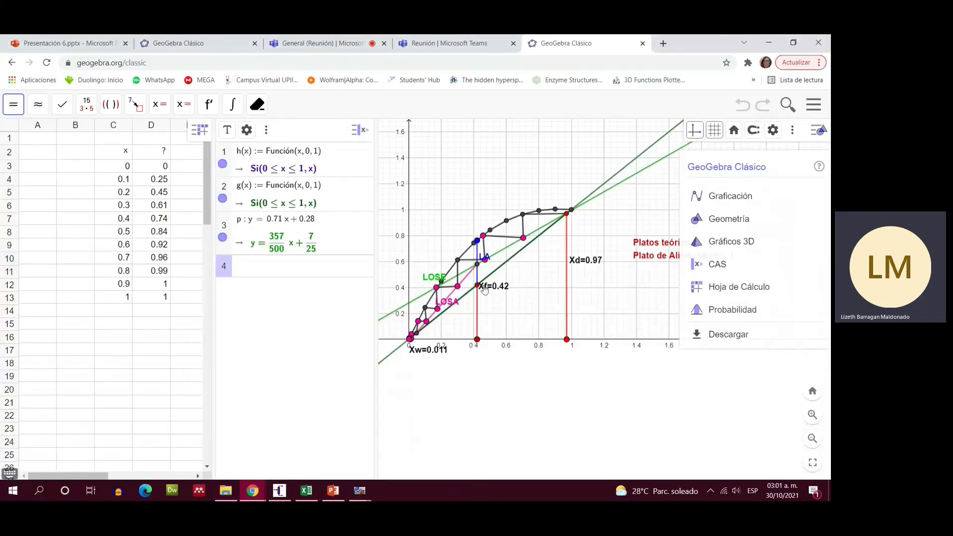
pyautogui.scroll(4, 484, 290)
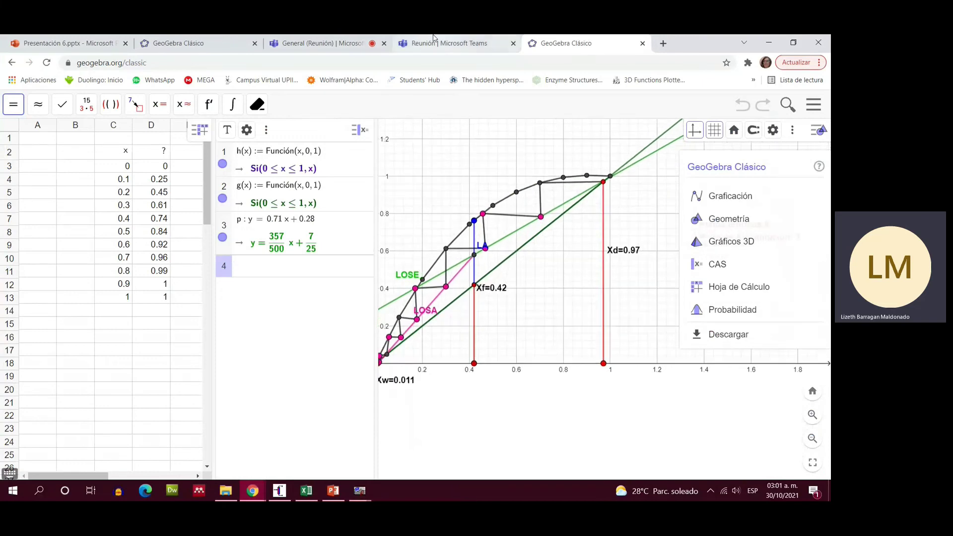
# - Return to the first GeoGebra graph and examine the LOSA line from the feed intersection down to the Xw point near the origin
pyautogui.click(231, 43)
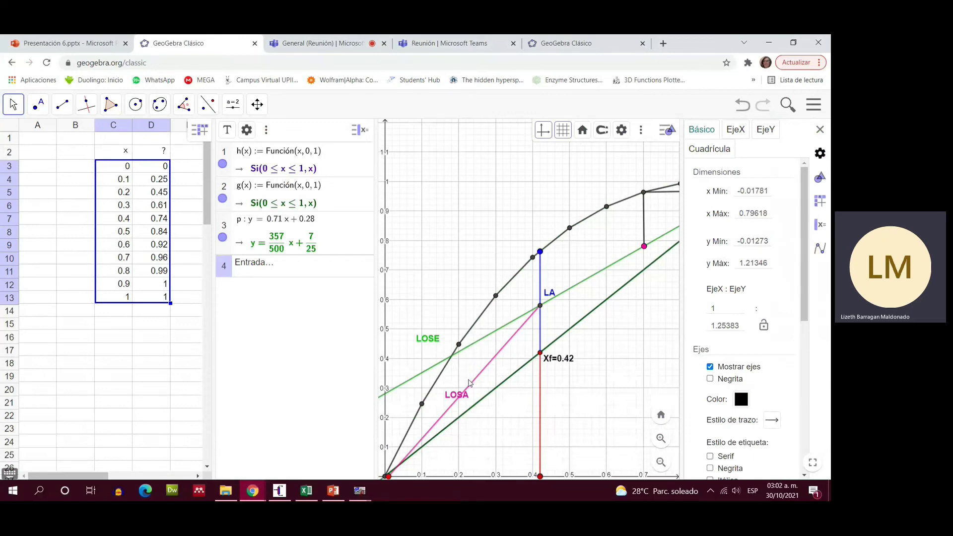
pyautogui.moveTo(435, 397); pyautogui.dragTo(500, 268)
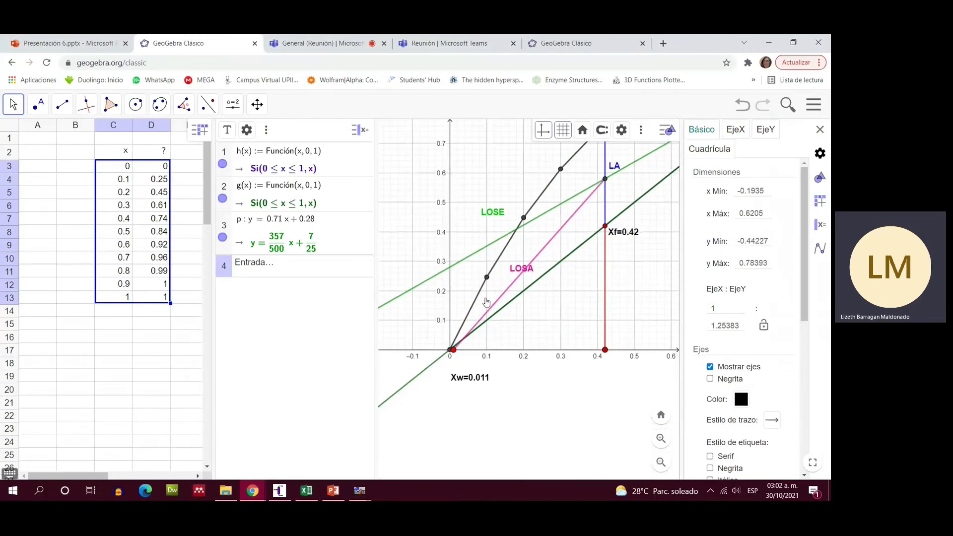
pyautogui.moveTo(486, 302); pyautogui.dragTo(484, 311)
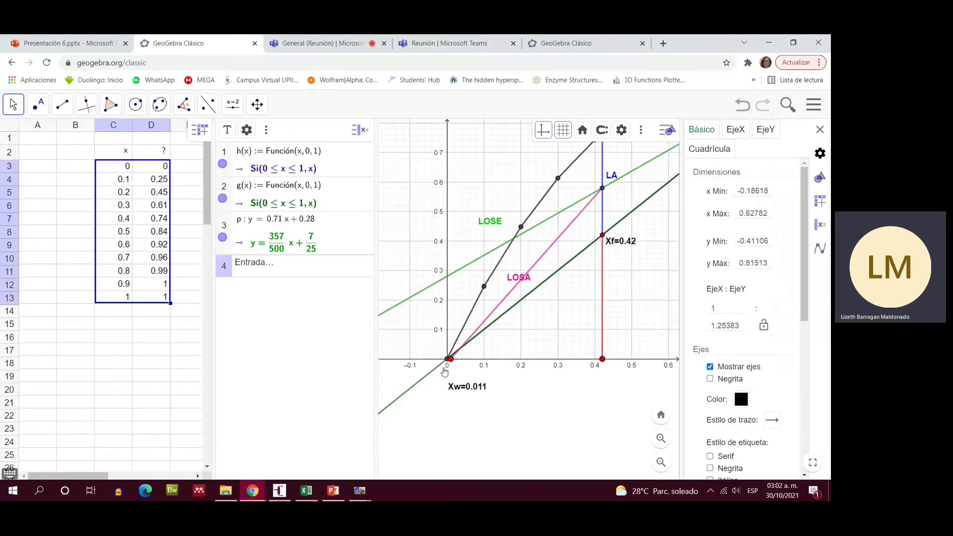
pyautogui.moveTo(444, 372); pyautogui.dragTo(424, 430)
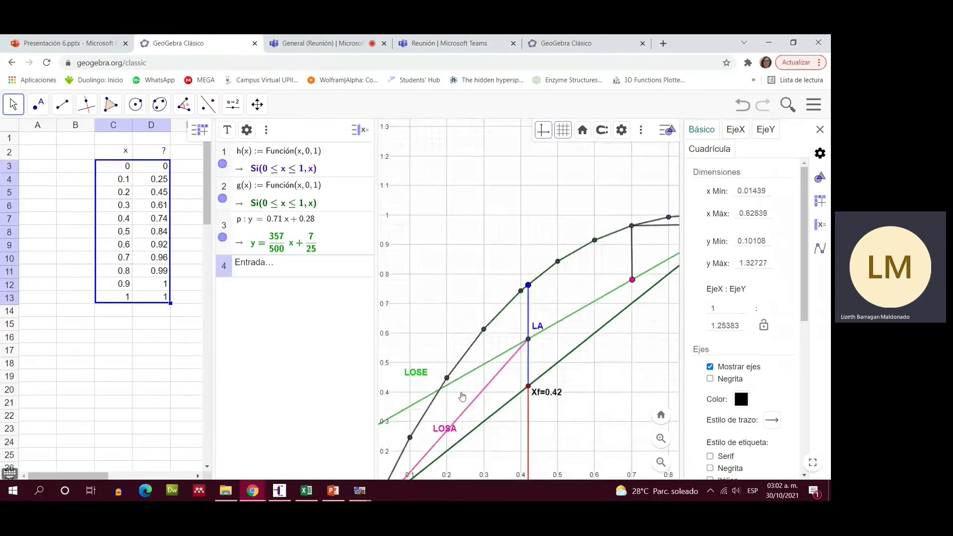
pyautogui.moveTo(462, 396); pyautogui.dragTo(489, 284)
pyautogui.scroll(10, 412, 392)
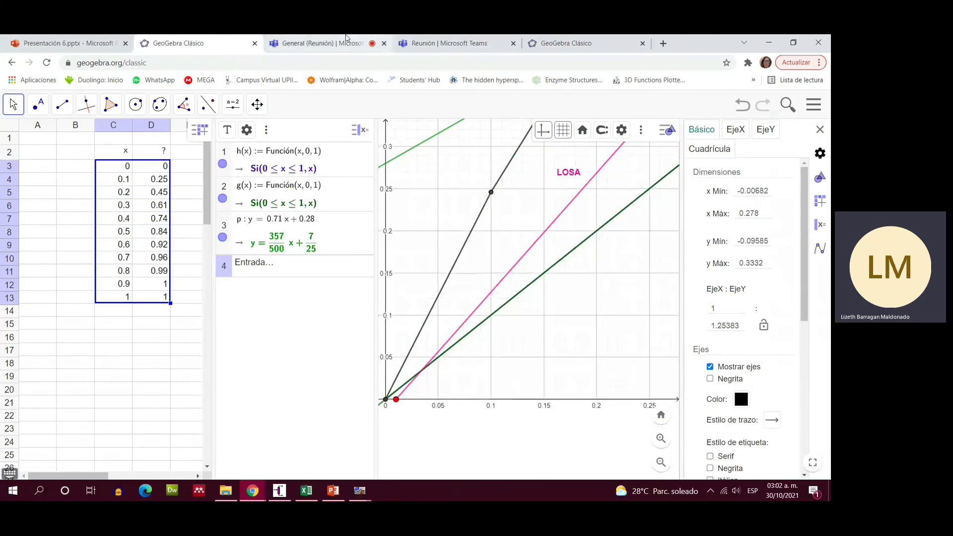
# - Switch to the Geogebra parte 2 graph and examine the completed stages between Xd and Xw and the change of operating line at Xf
pyautogui.click(566, 44)
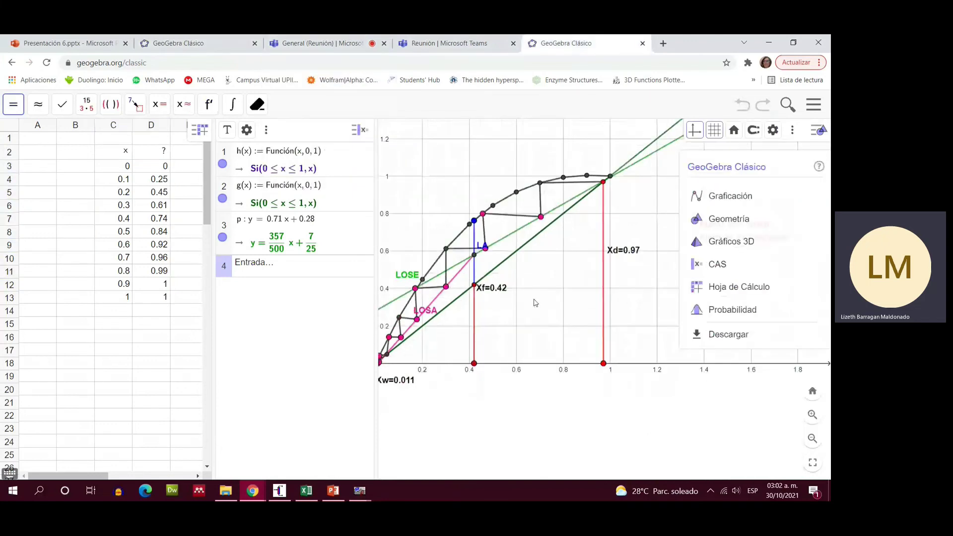
pyautogui.click(538, 303)
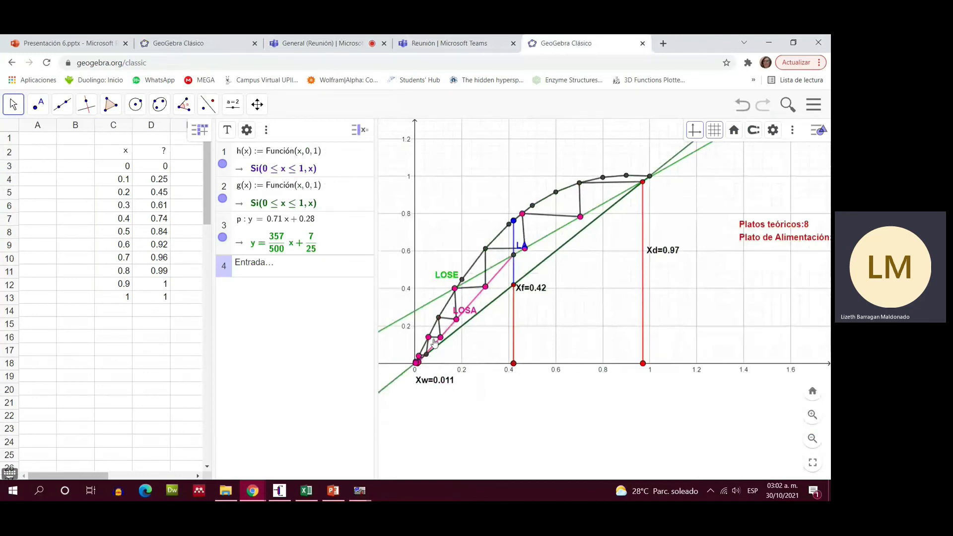
pyautogui.scroll(1, 433, 342)
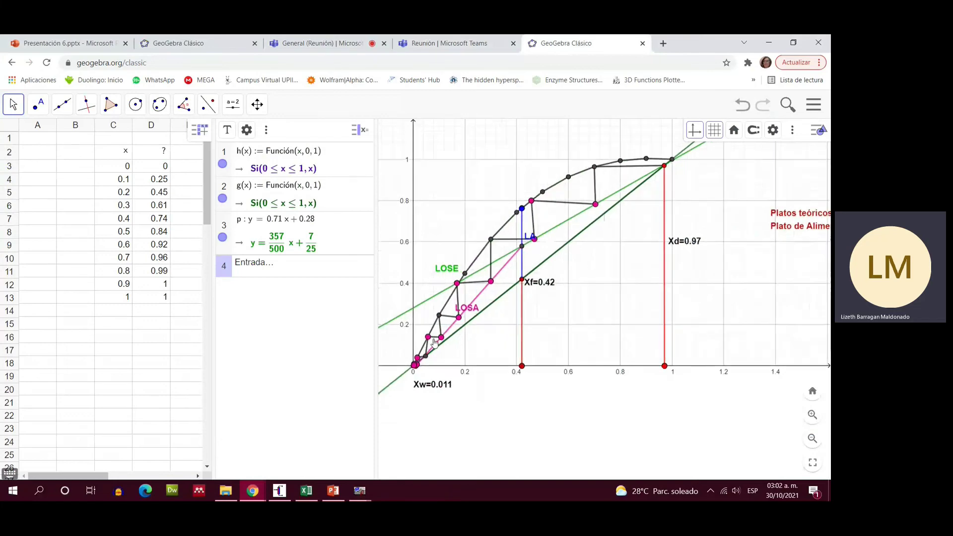
pyautogui.scroll(3, 434, 342)
pyautogui.scroll(-4, 581, 265)
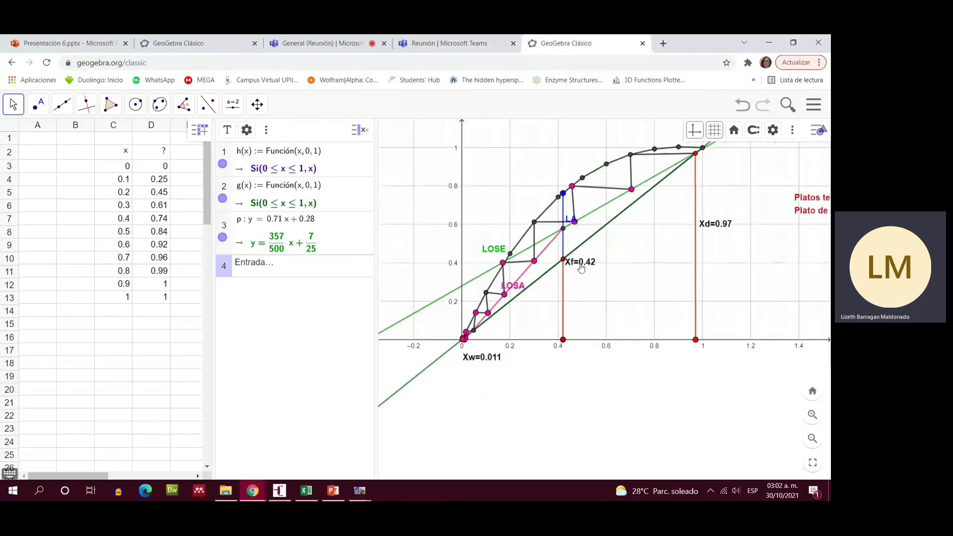
pyautogui.scroll(-3, 580, 267)
pyautogui.scroll(4, 579, 267)
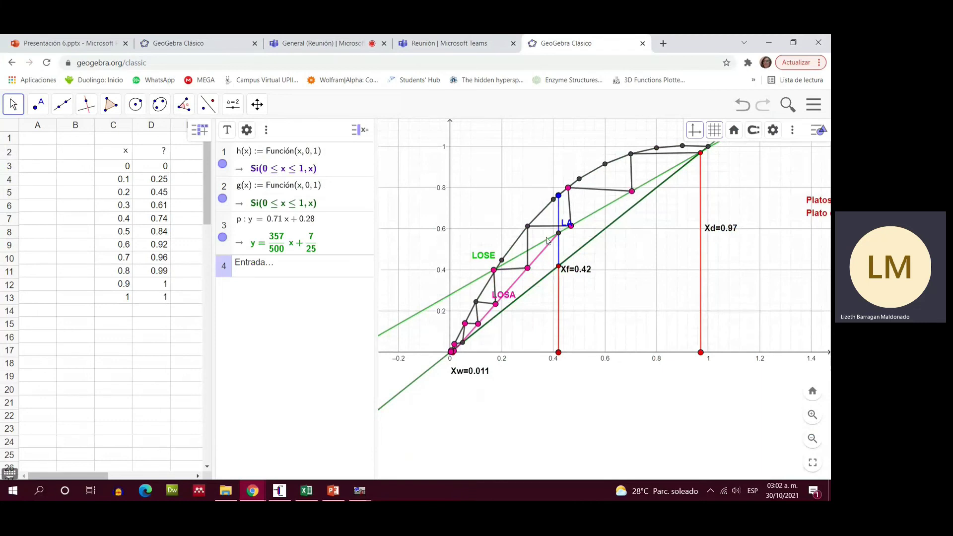
# - Resume the slide show in PowerPoint and advance past the theoretical plates result to the slide with the ChemSep McCabe-Thiele diagram
pyautogui.click(335, 491)
pyautogui.hotkey('shift', 'F5')
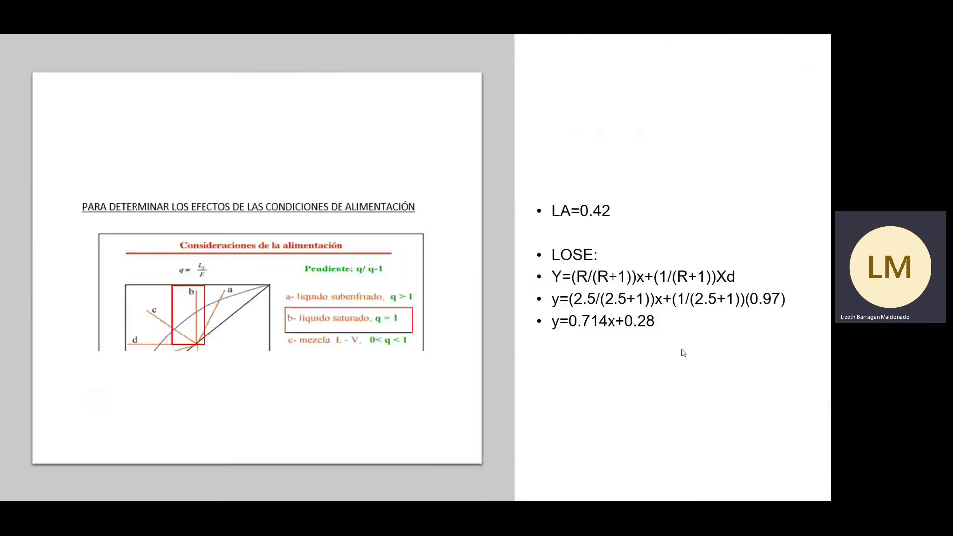
pyautogui.click(682, 352)
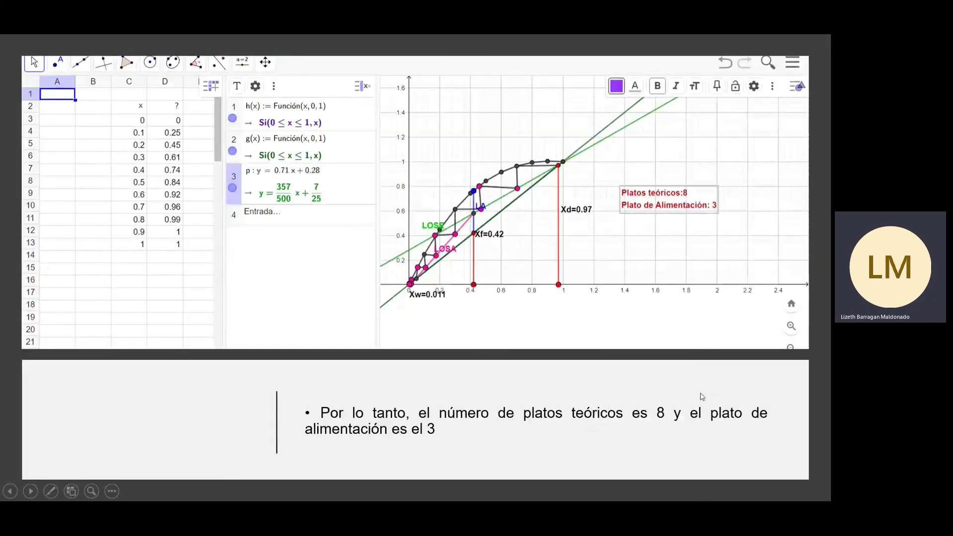
pyautogui.click(661, 305)
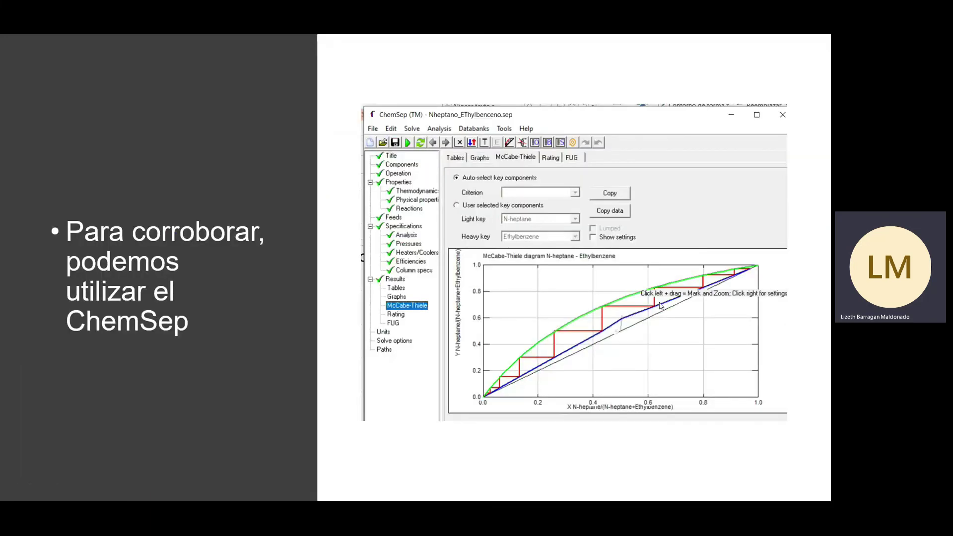